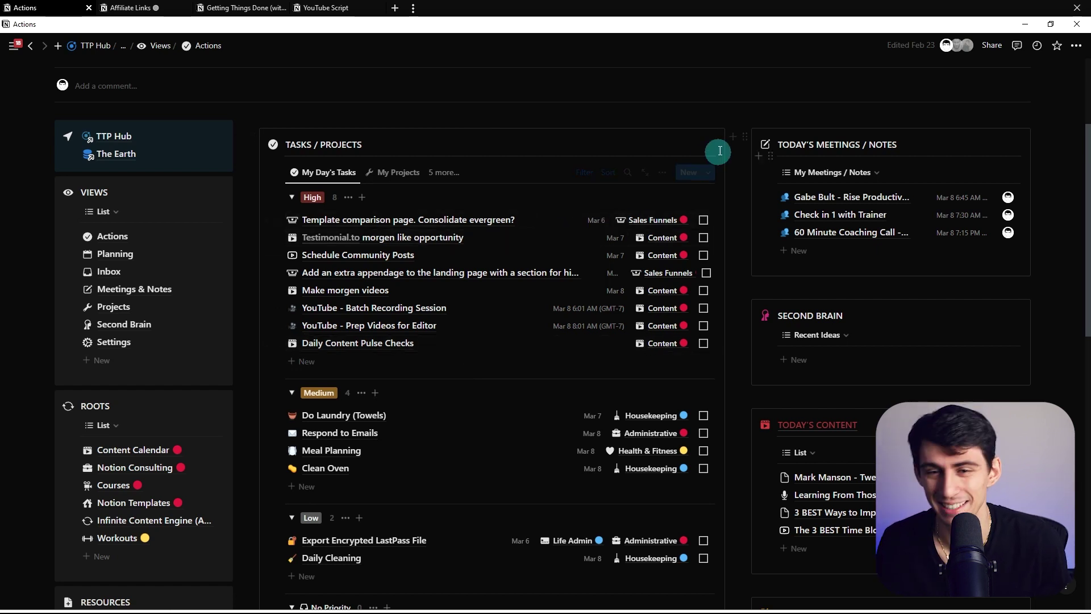
- Open the Notion Tasks database view as a full page
{"action": "left_click", "coordinate": [640, 178]}
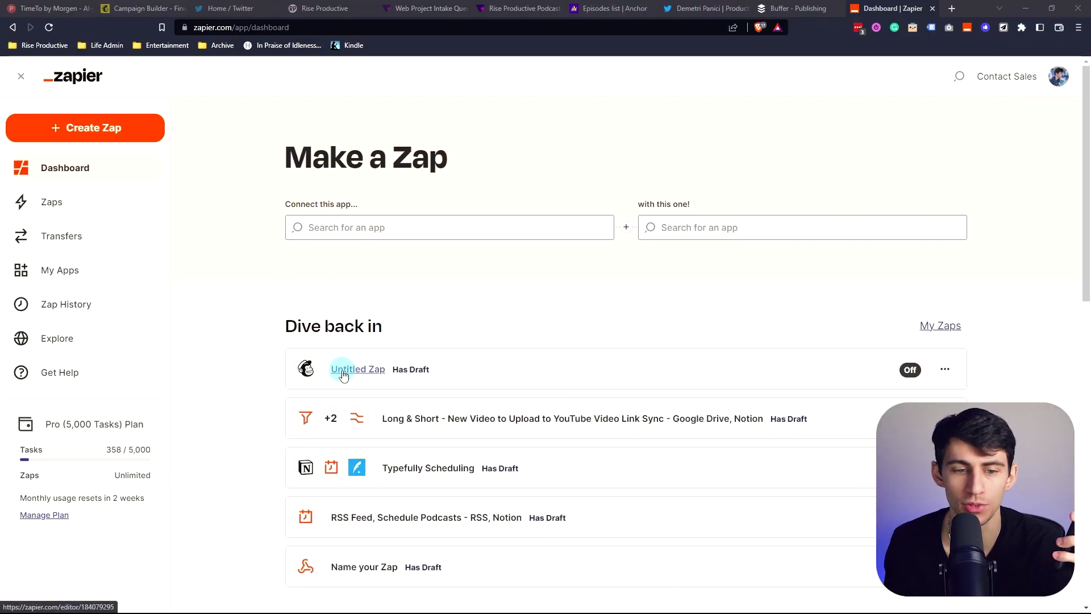
- Create a new zap triggered by Morgen's Task Created event
{"action": "left_click", "coordinate": [96, 139]}
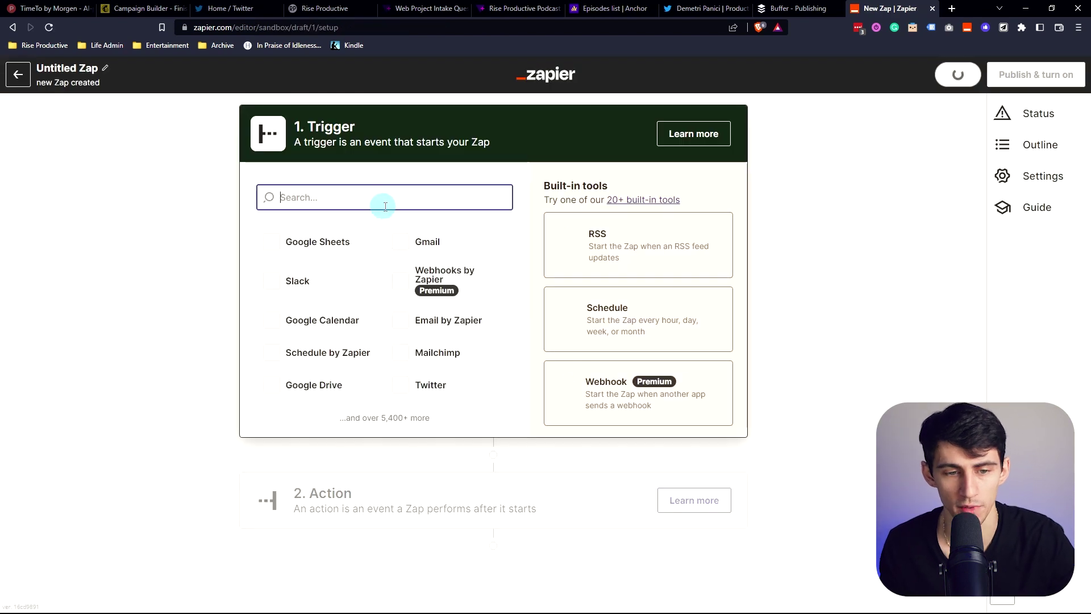
{"action": "left_click", "coordinate": [386, 199]}
{"action": "type", "text": "morge"}
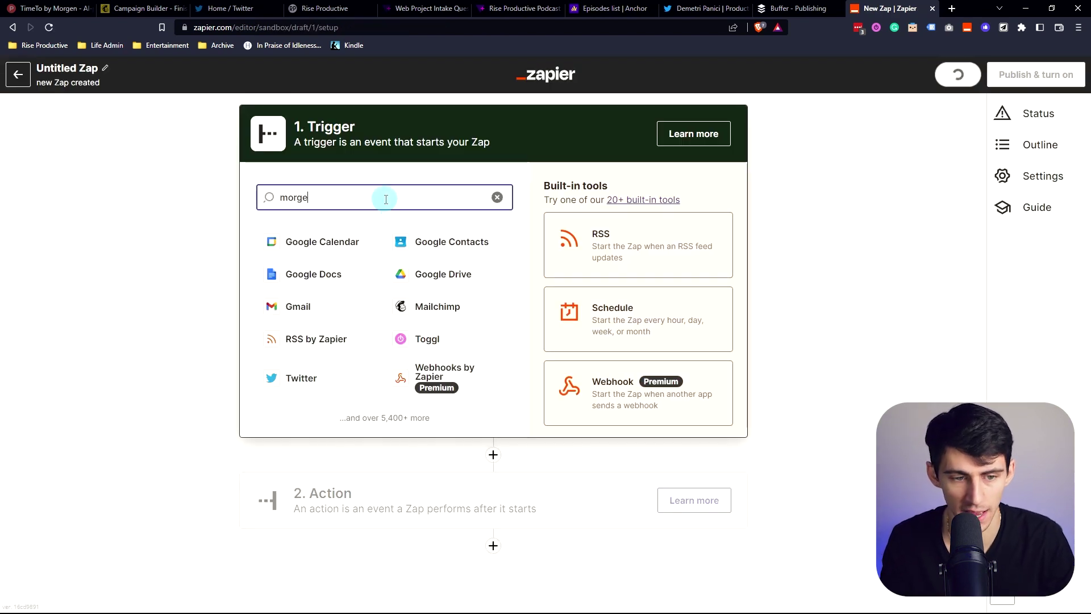
{"action": "type", "text": "n"}
{"action": "left_click", "coordinate": [398, 241]}
{"action": "left_click", "coordinate": [370, 282]}
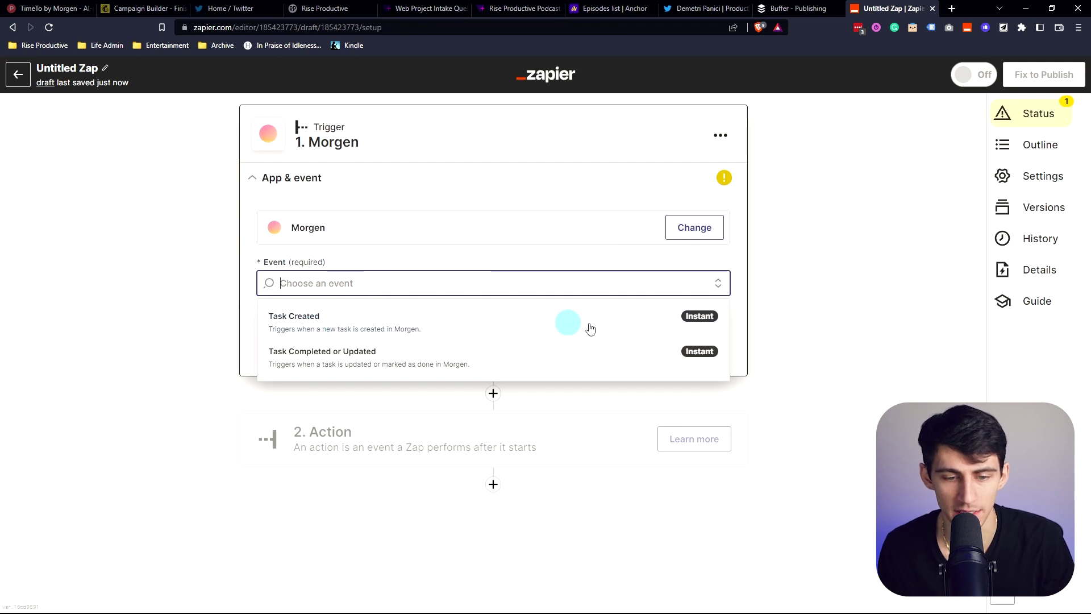
{"action": "left_click", "coordinate": [561, 328]}
- Skip and confirm skipping the trigger test, then continue to the action
{"action": "left_click", "coordinate": [290, 329]}
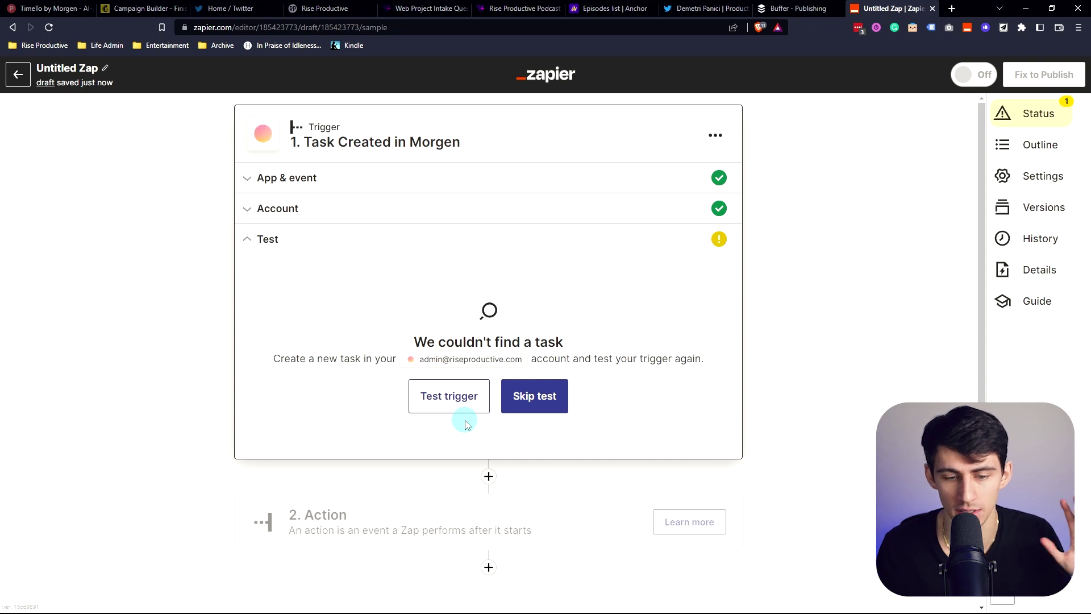
{"action": "left_click", "coordinate": [514, 407]}
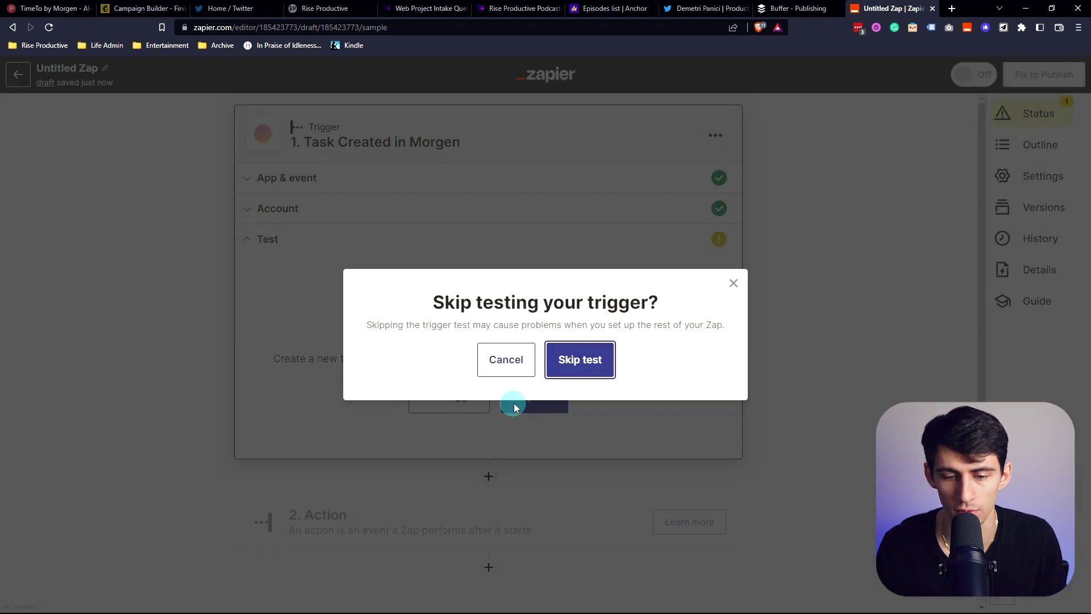
{"action": "left_click", "coordinate": [588, 362]}
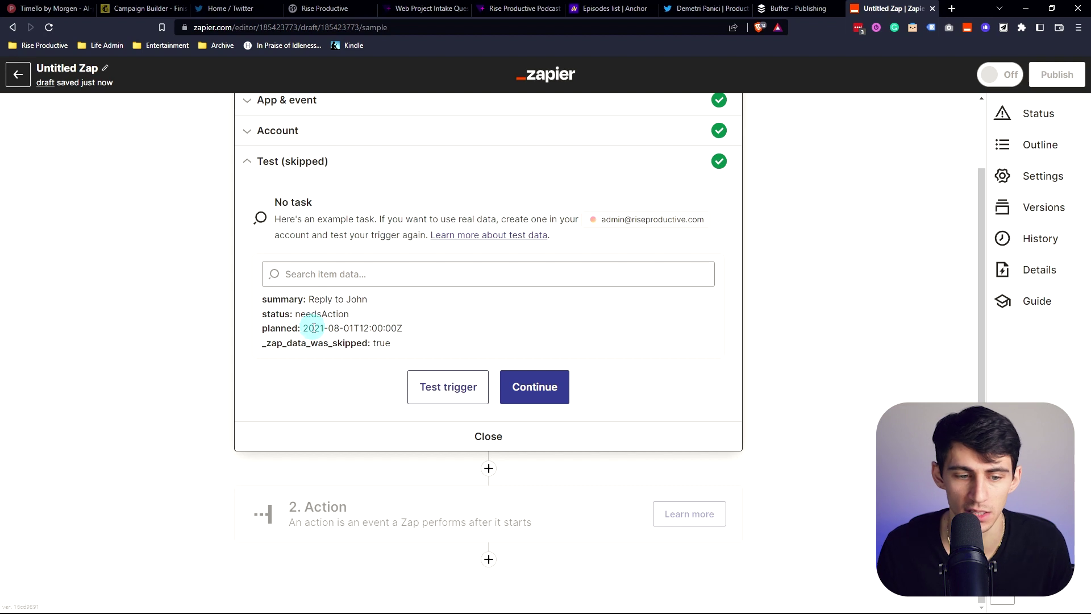
{"action": "left_click_drag", "start_coordinate": [320, 326], "coordinate": [433, 334]}
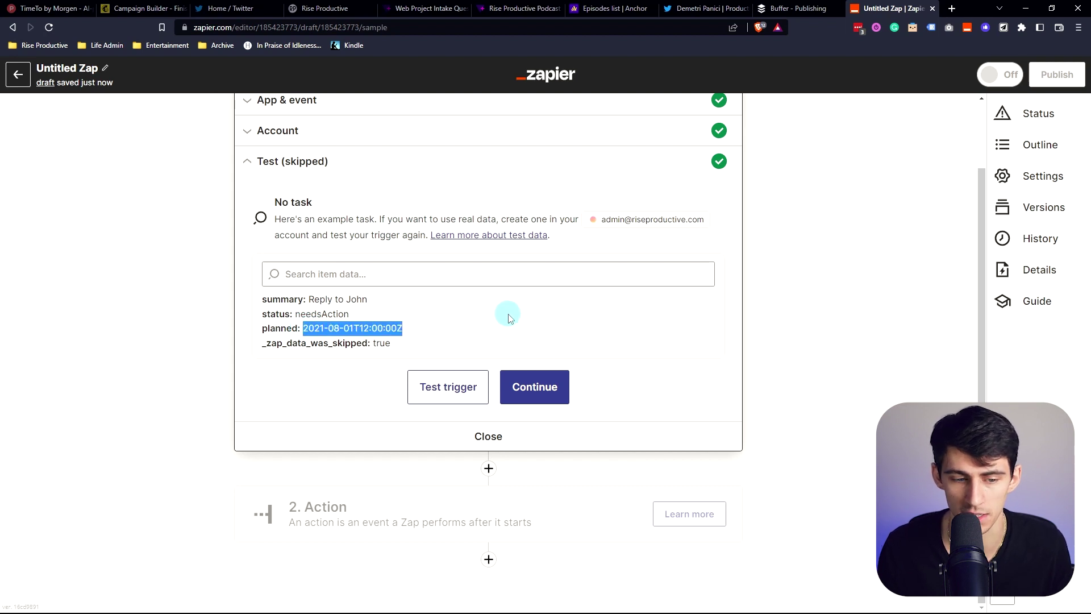
{"action": "left_click", "coordinate": [544, 388]}
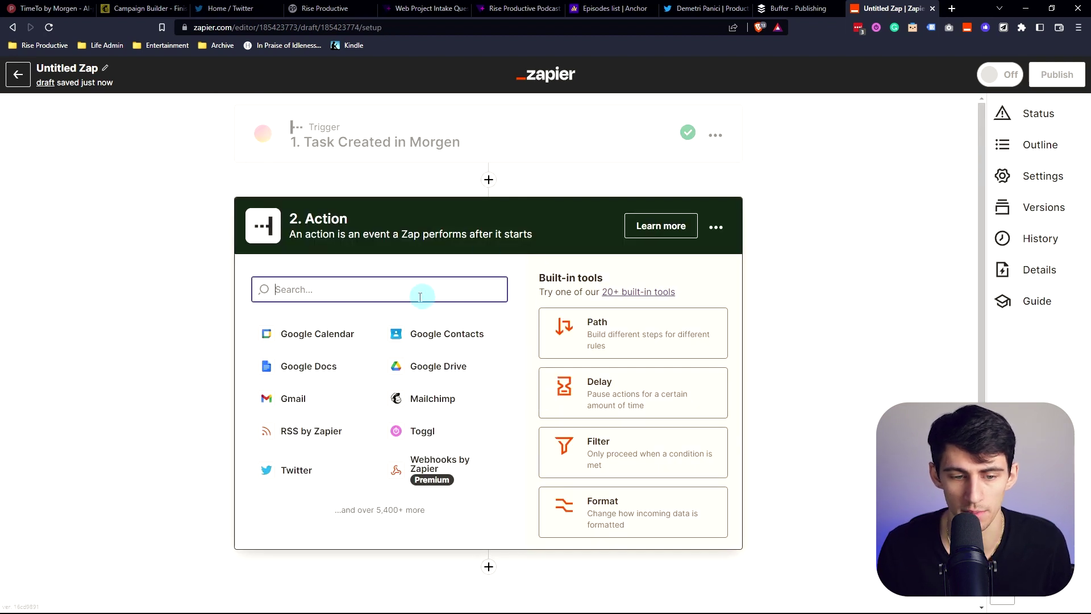
- Set the action to Notion's Create Database Item using the second connected Notion account
{"action": "type", "text": "not"}
{"action": "left_click", "coordinate": [352, 335]}
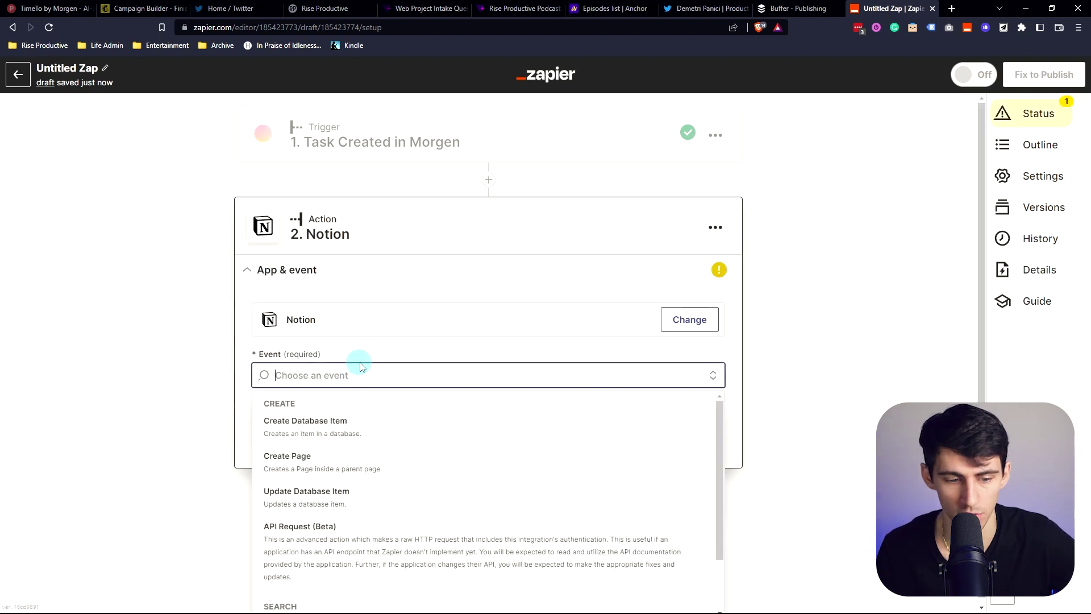
{"action": "left_click", "coordinate": [427, 423]}
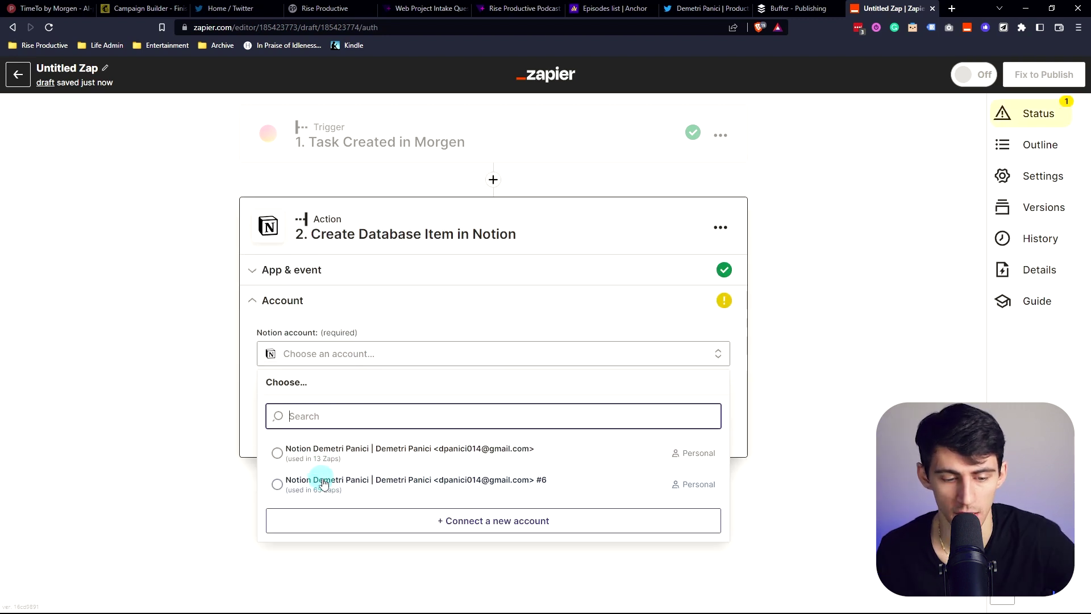
{"action": "left_click", "coordinate": [413, 484]}
{"action": "left_click", "coordinate": [307, 421]}
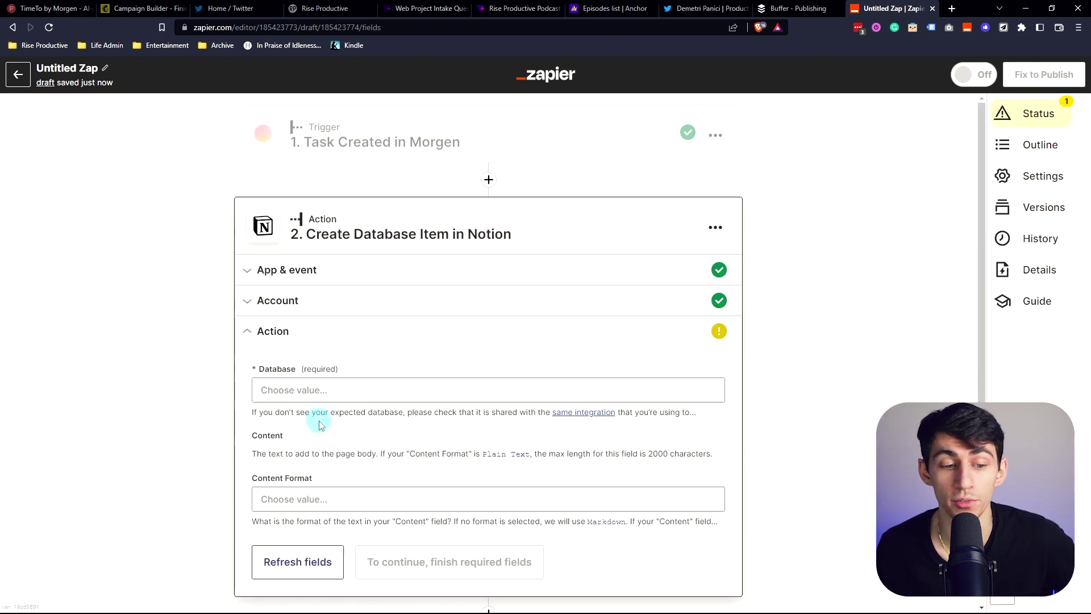
{"action": "left_click", "coordinate": [321, 386]}
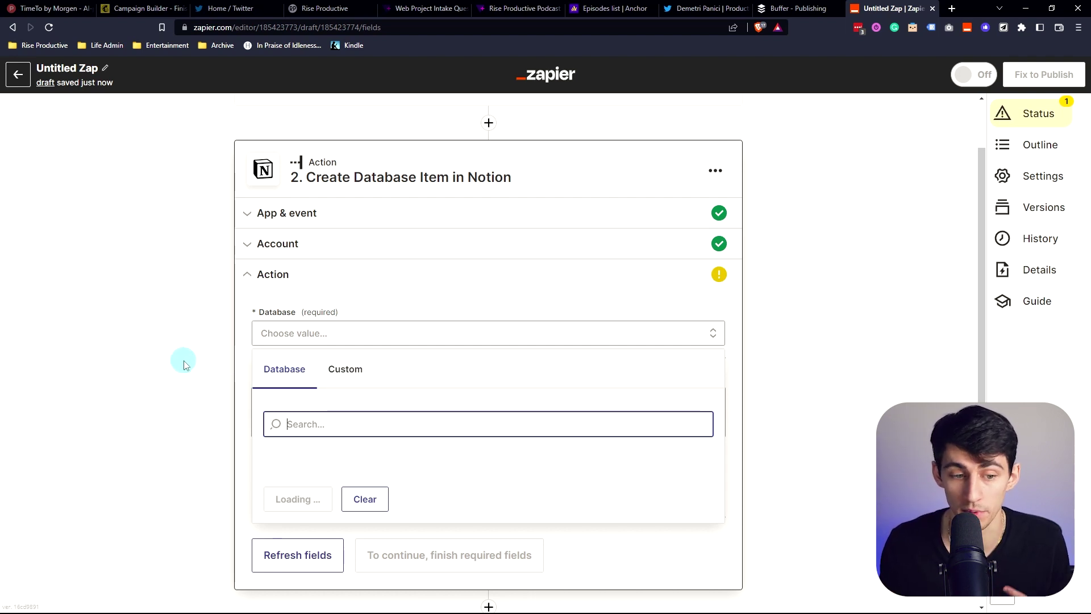
- Choose the Tasks database as the Notion action's destination
{"action": "scroll", "coordinate": [318, 392], "scroll_direction": "down", "scroll_amount": 1}
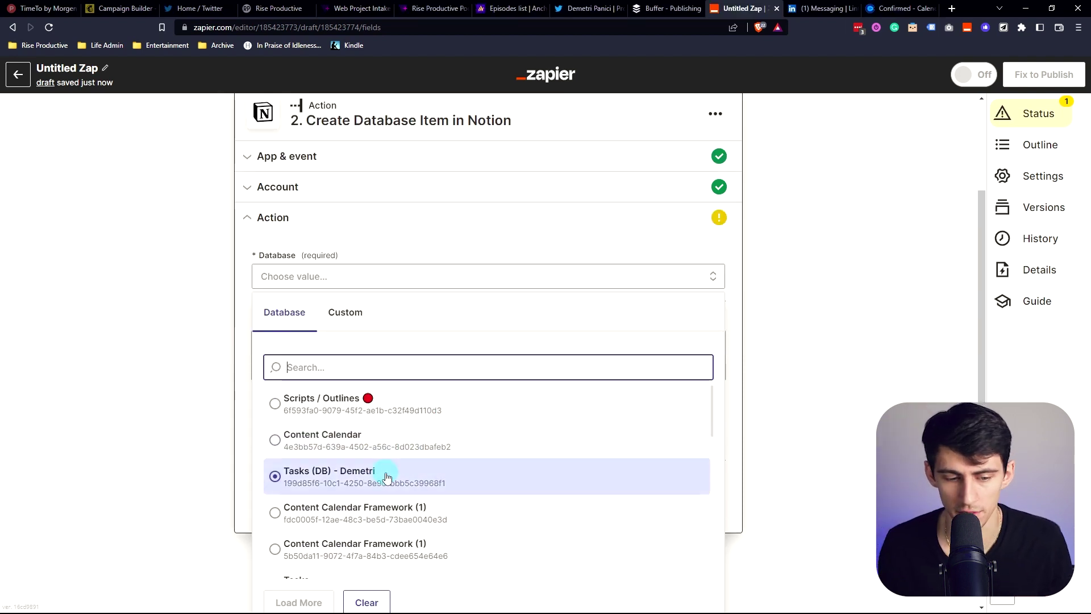
{"action": "left_click", "coordinate": [374, 480]}
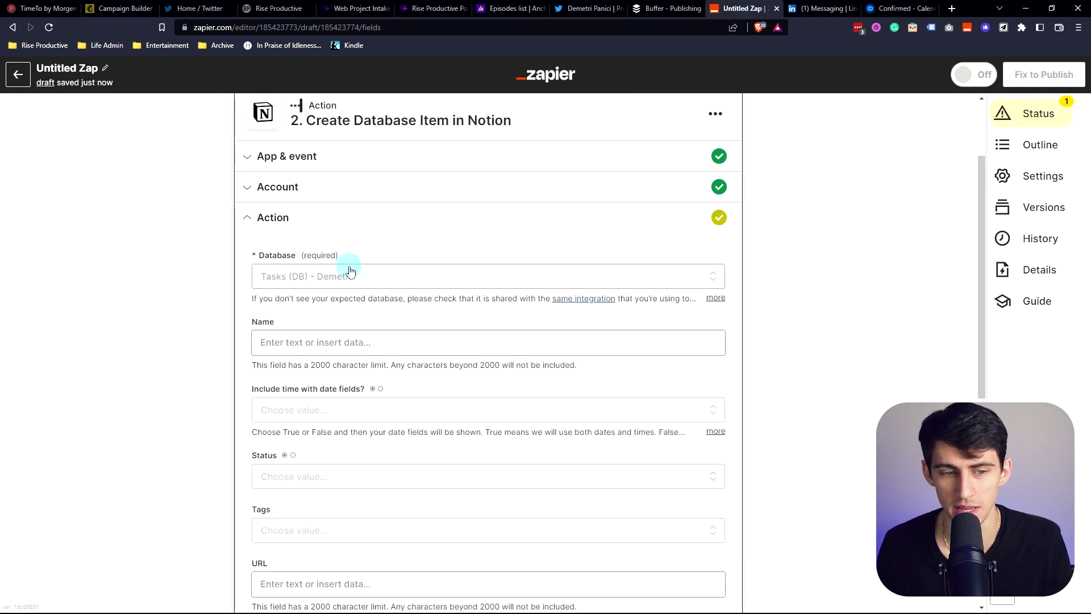
{"action": "scroll", "coordinate": [319, 301], "scroll_direction": "down", "scroll_amount": 10}
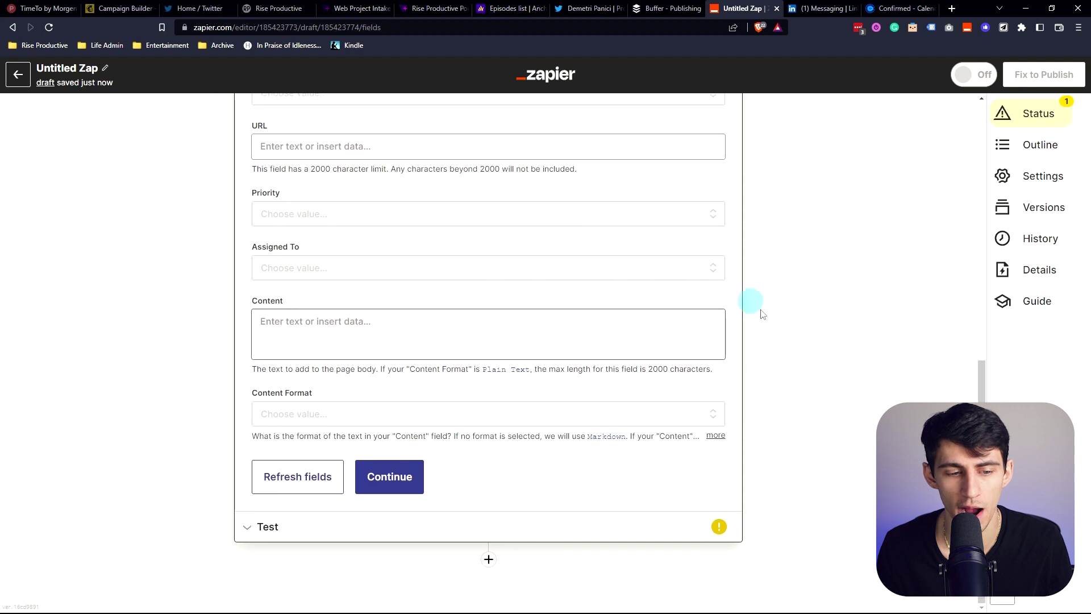
{"action": "scroll", "coordinate": [529, 307], "scroll_direction": "up", "scroll_amount": 4}
{"action": "scroll", "coordinate": [214, 290], "scroll_direction": "up", "scroll_amount": 3}
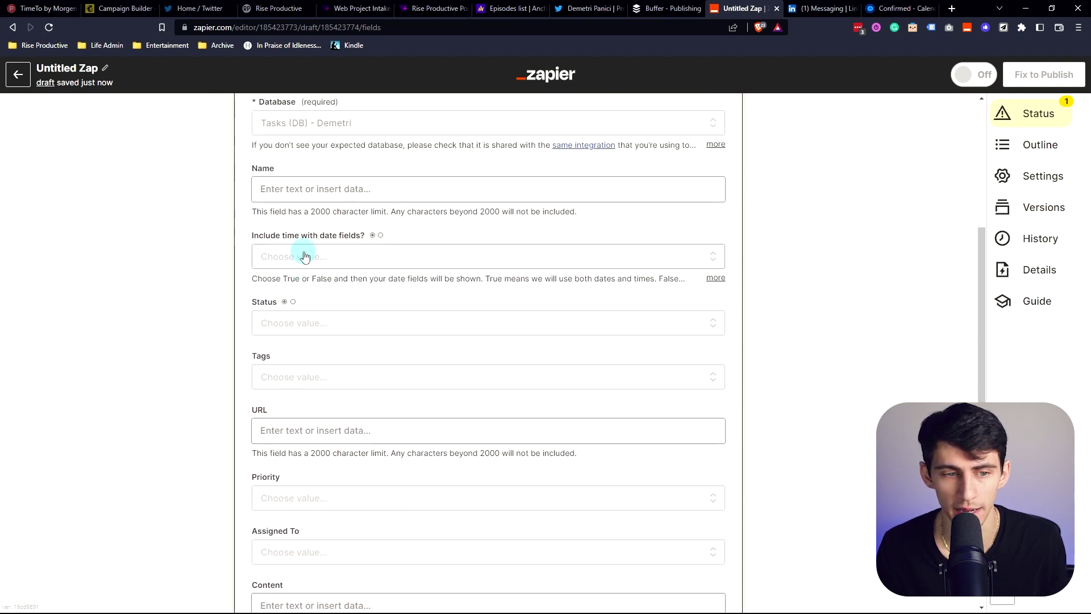
- Fill the Notion Name field with the Morgen task's '1. Title'
{"action": "left_click", "coordinate": [305, 194]}
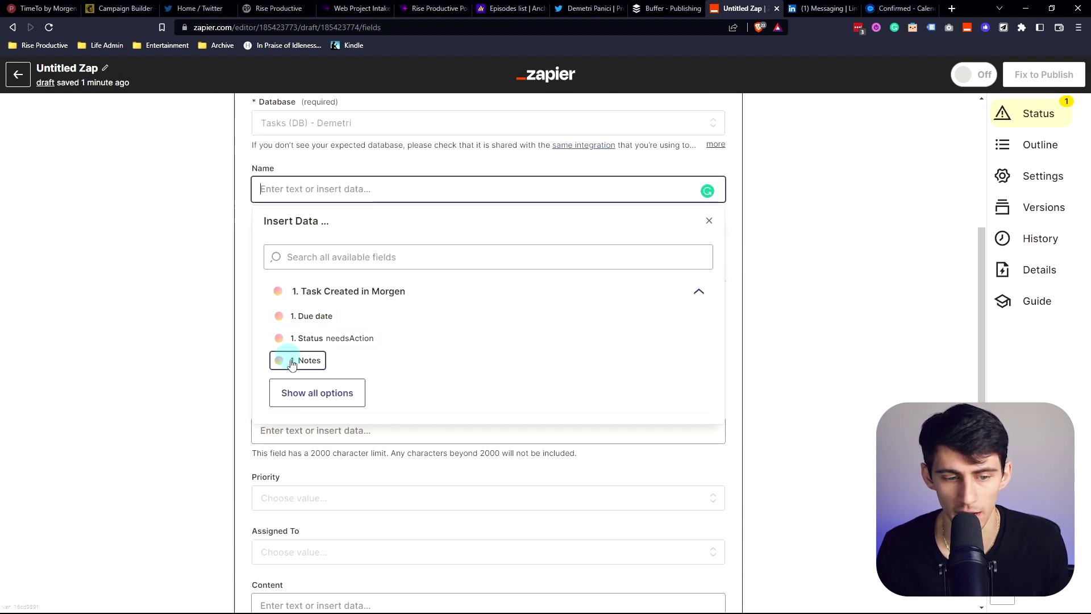
{"action": "left_click", "coordinate": [317, 390]}
{"action": "left_click", "coordinate": [355, 407]}
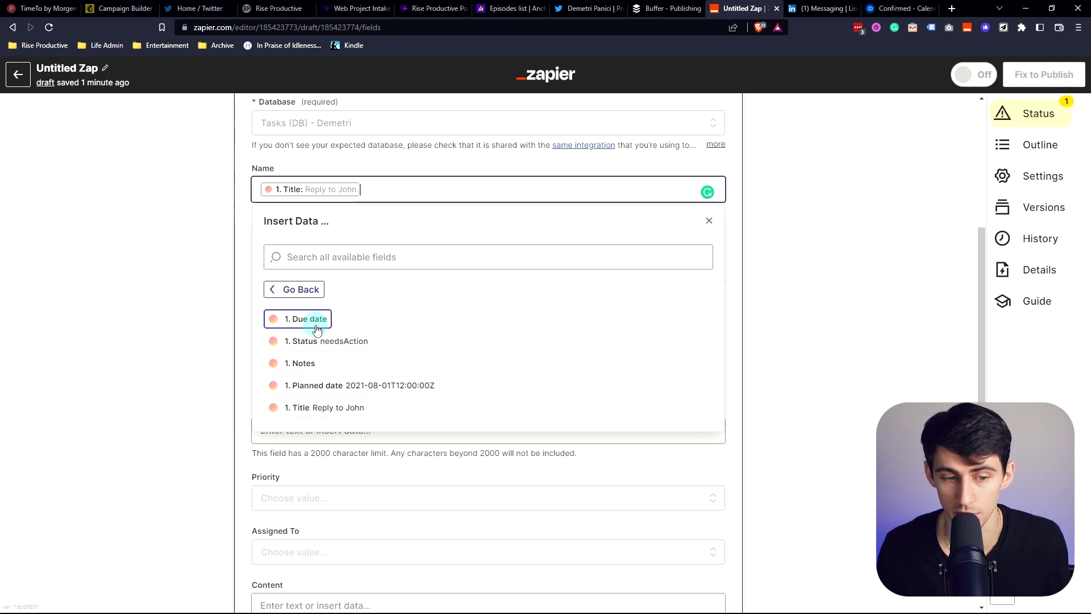
{"action": "left_click", "coordinate": [191, 247]}
{"action": "scroll", "coordinate": [528, 364], "scroll_direction": "down", "scroll_amount": 1}
{"action": "scroll", "coordinate": [529, 366], "scroll_direction": "up", "scroll_amount": 6}
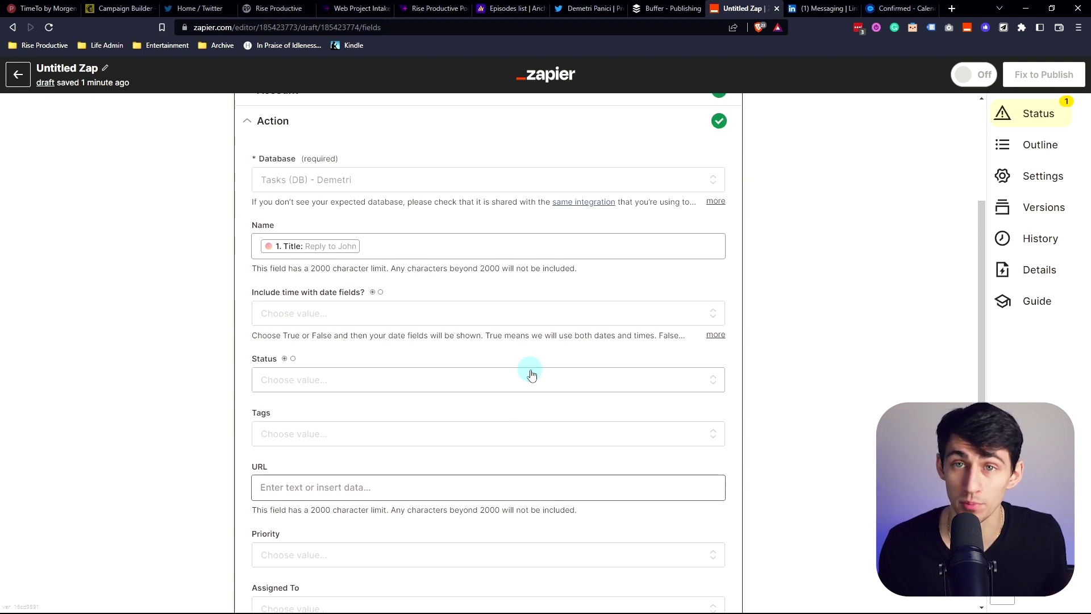
{"action": "left_click", "coordinate": [425, 144]}
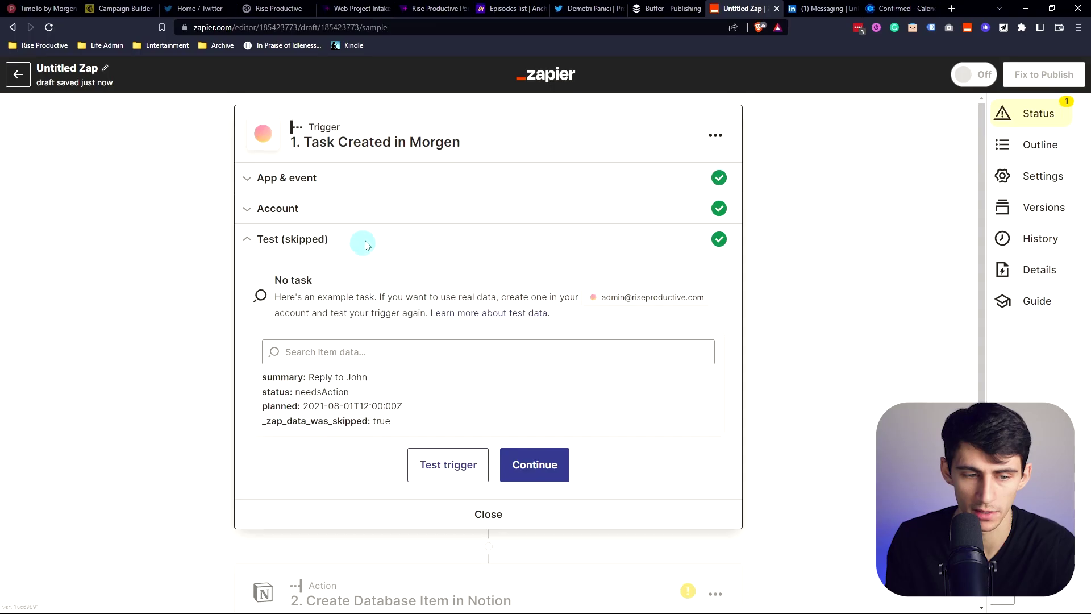
- Test the Morgen trigger for a real task and make Notion dates include times
{"action": "left_click", "coordinate": [444, 467]}
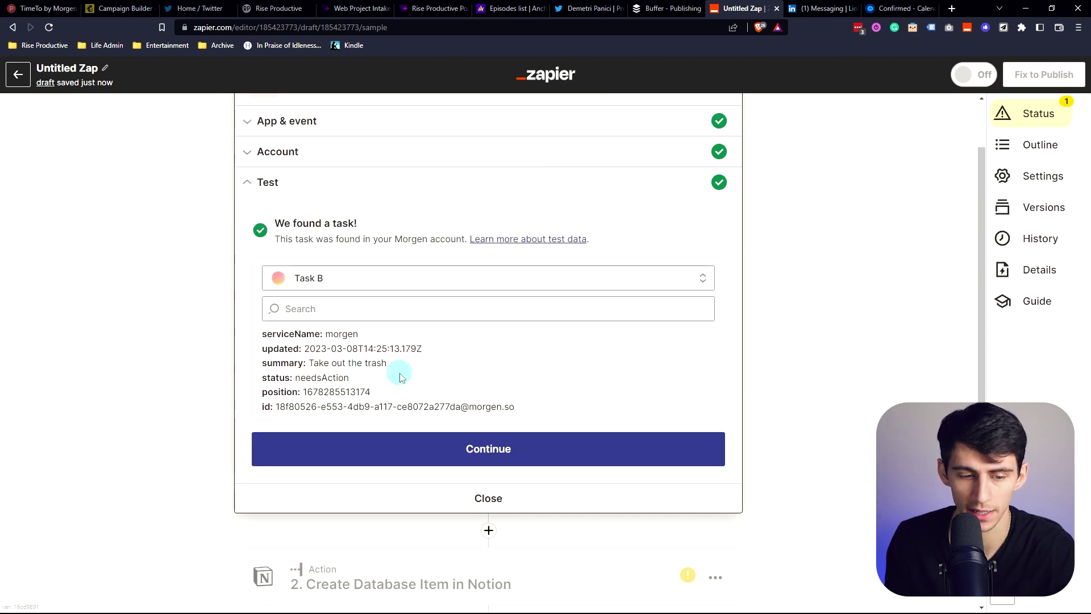
{"action": "left_click", "coordinate": [446, 449]}
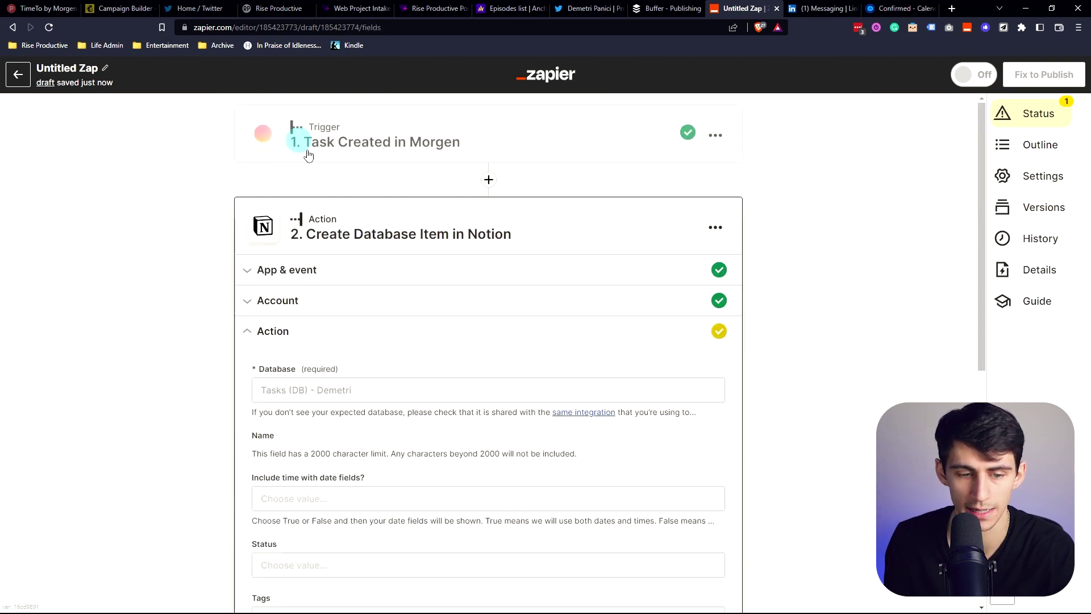
{"action": "scroll", "coordinate": [341, 409], "scroll_direction": "down", "scroll_amount": 2}
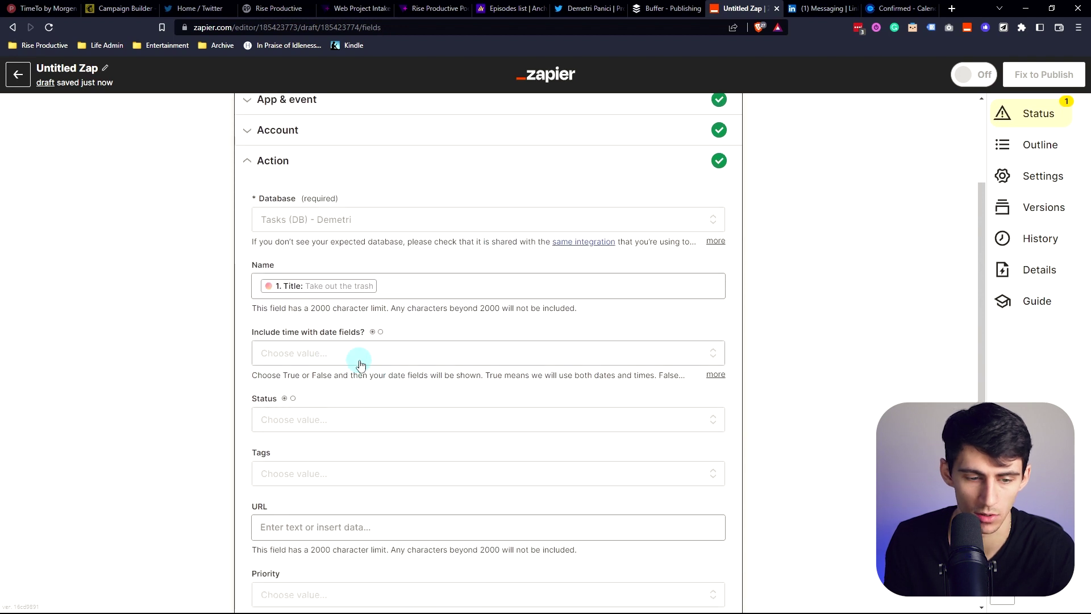
{"action": "left_click", "coordinate": [349, 362]}
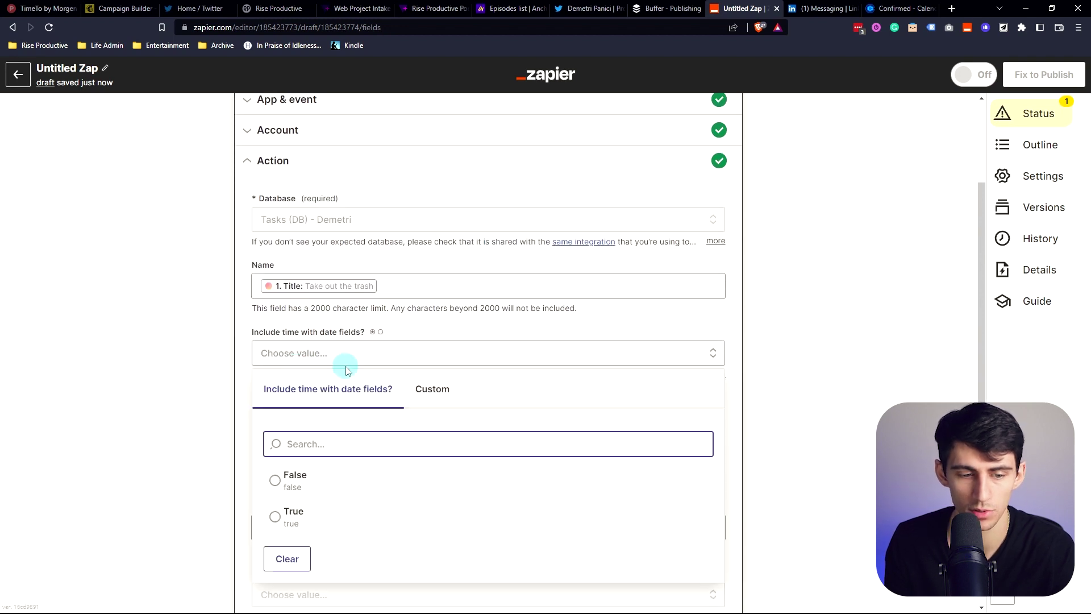
{"action": "left_click", "coordinate": [358, 523]}
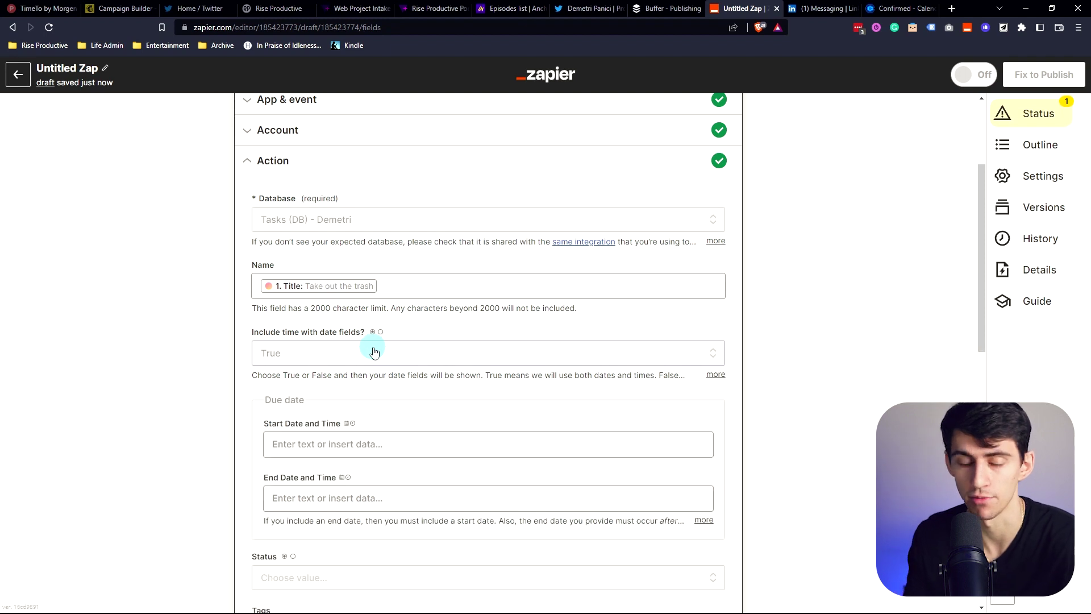
- Browse Morgen fields for the due date start and Time start, leaving both unmapped
{"action": "scroll", "coordinate": [348, 370], "scroll_direction": "down", "scroll_amount": 2}
{"action": "left_click", "coordinate": [341, 387]}
{"action": "scroll", "coordinate": [350, 489], "scroll_direction": "down", "scroll_amount": 3}
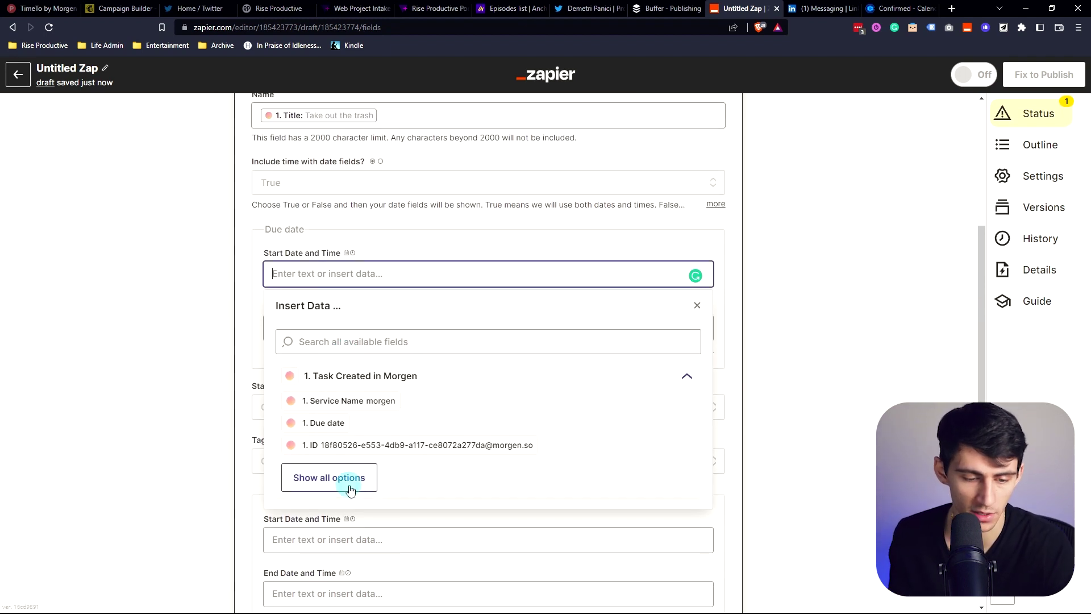
{"action": "left_click", "coordinate": [350, 490]}
{"action": "left_click", "coordinate": [469, 466]}
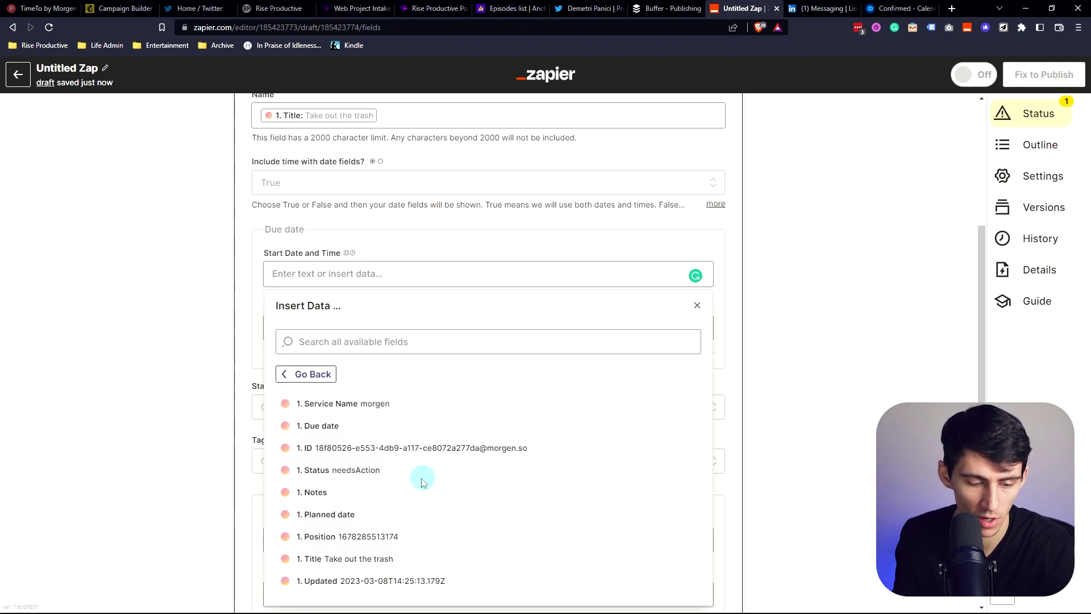
{"action": "scroll", "coordinate": [446, 477], "scroll_direction": "down", "scroll_amount": 1}
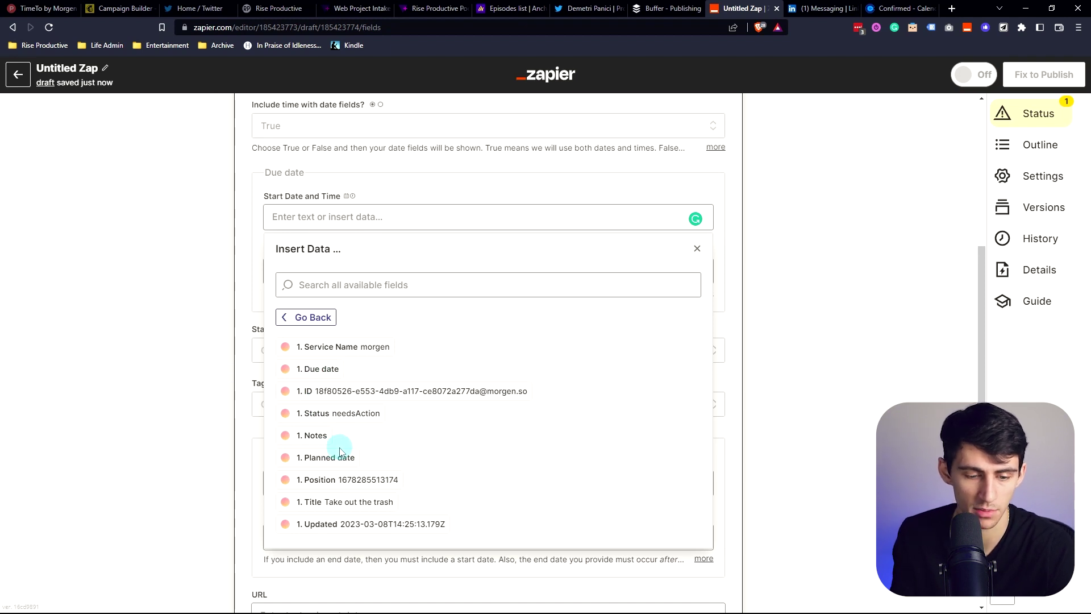
{"action": "left_click", "coordinate": [342, 271]}
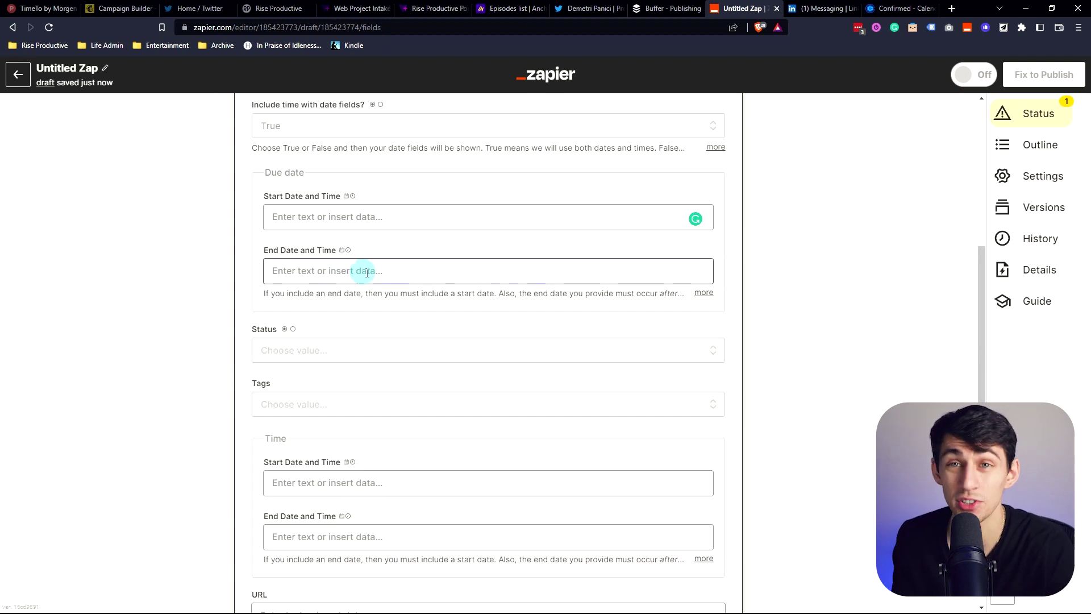
{"action": "scroll", "coordinate": [284, 341], "scroll_direction": "down", "scroll_amount": 1}
{"action": "left_click", "coordinate": [296, 426]}
{"action": "left_click", "coordinate": [180, 393]}
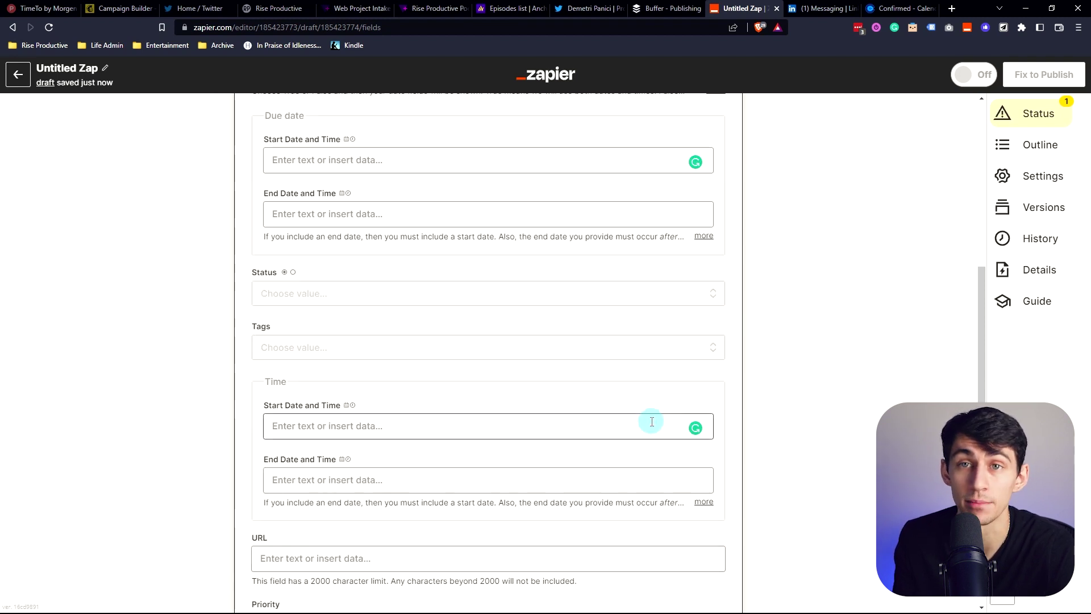
- Set Assigned To to the user's own account and continue to the action test
{"action": "scroll", "coordinate": [489, 398], "scroll_direction": "down", "scroll_amount": 2}
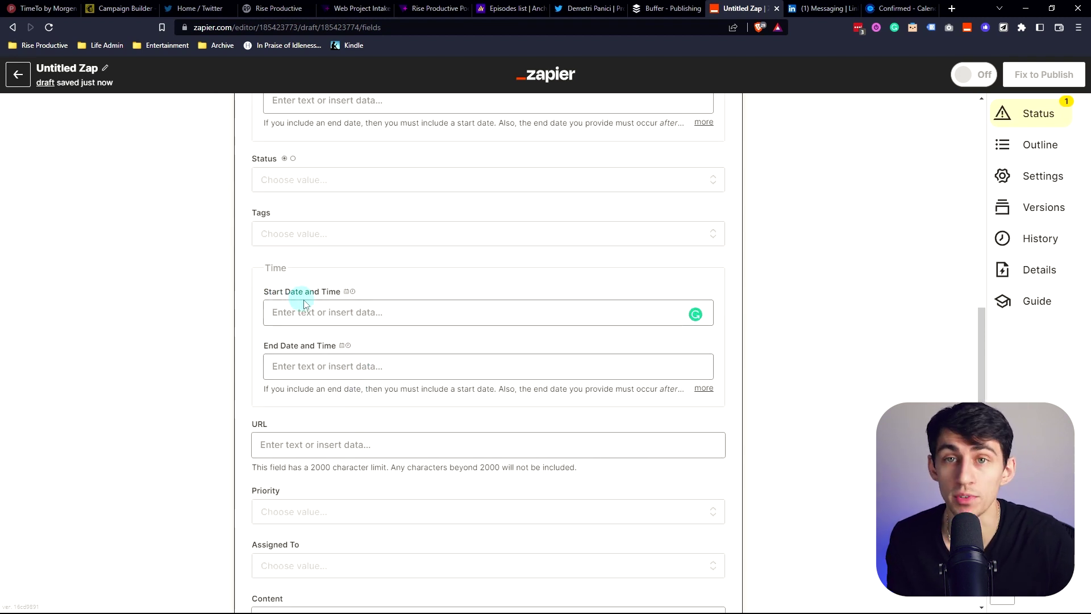
{"action": "scroll", "coordinate": [307, 439], "scroll_direction": "down", "scroll_amount": 2}
{"action": "scroll", "coordinate": [307, 440], "scroll_direction": "up", "scroll_amount": 10}
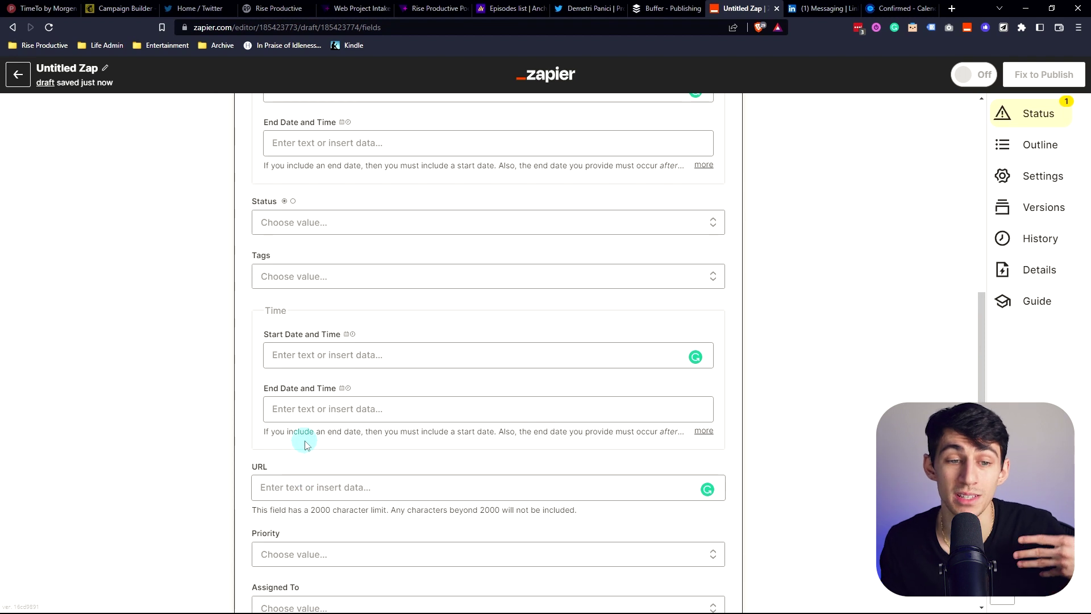
{"action": "scroll", "coordinate": [312, 445], "scroll_direction": "up", "scroll_amount": 1}
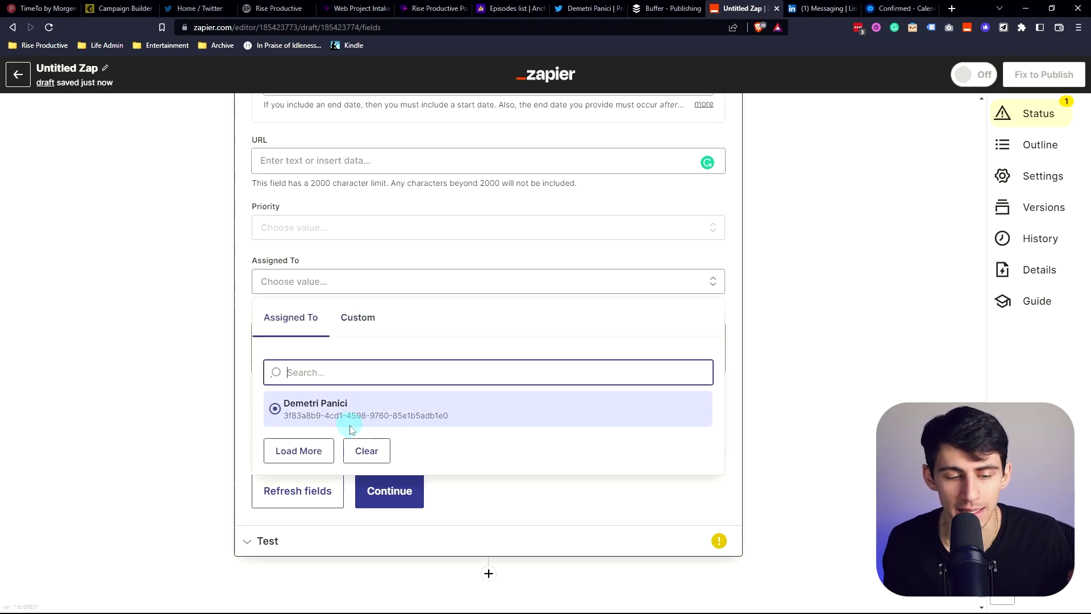
{"action": "left_click", "coordinate": [350, 425]}
{"action": "left_click", "coordinate": [318, 521]}
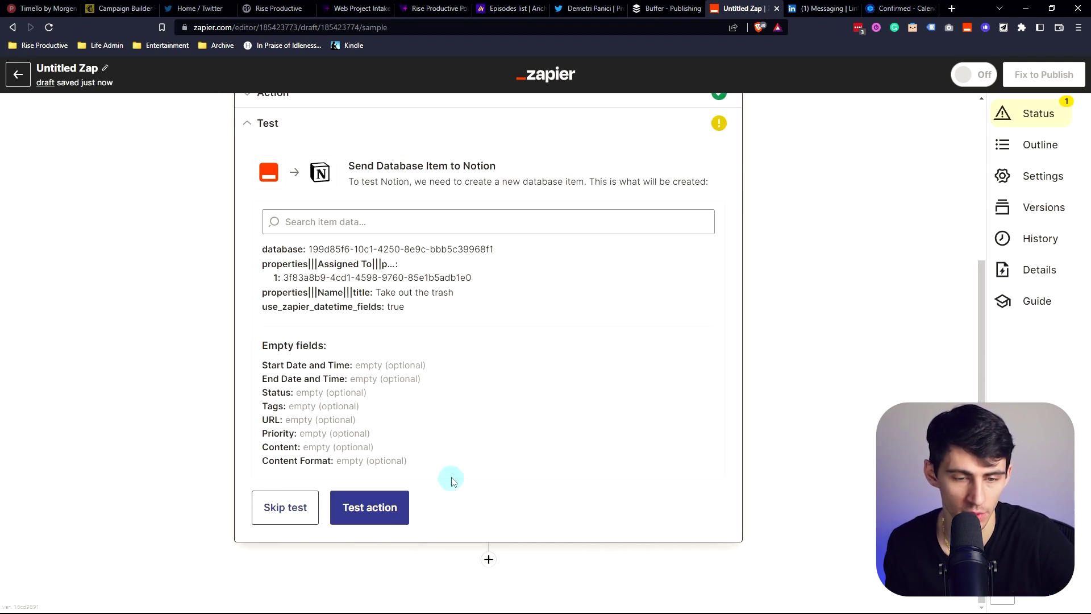
- Test the Notion action, creating the 'Take out the trash' item, and review the returned data
{"action": "left_click", "coordinate": [364, 514]}
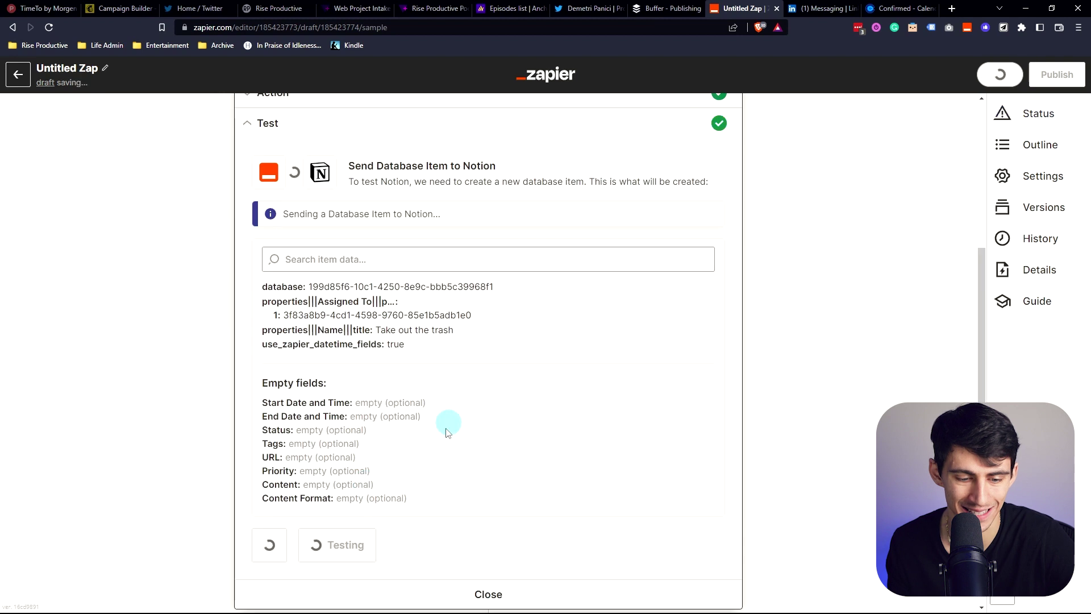
{"action": "scroll", "coordinate": [441, 487], "scroll_direction": "down", "scroll_amount": 1}
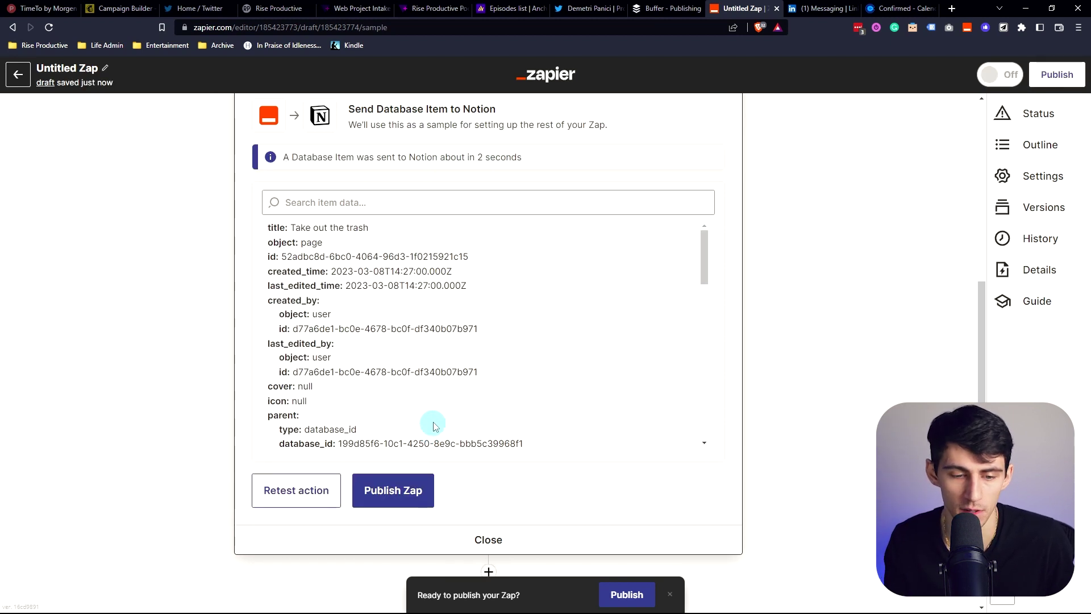
{"action": "scroll", "coordinate": [429, 328], "scroll_direction": "down", "scroll_amount": 10}
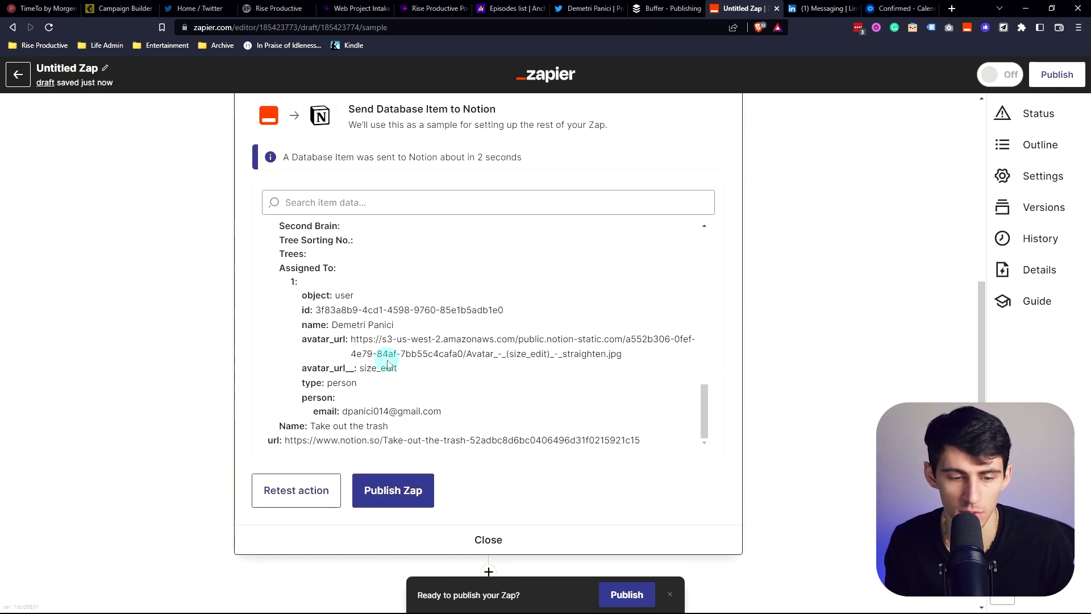
{"action": "scroll", "coordinate": [388, 375], "scroll_direction": "down", "scroll_amount": 1}
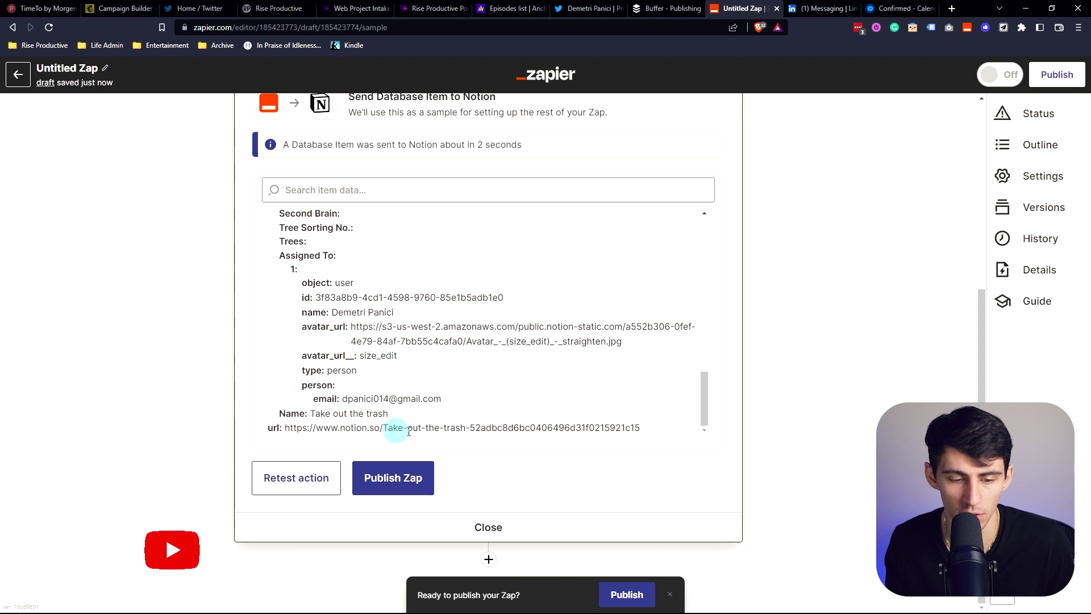
{"action": "scroll", "coordinate": [418, 391], "scroll_direction": "up", "scroll_amount": 15}
{"action": "scroll", "coordinate": [358, 404], "scroll_direction": "down", "scroll_amount": 4}
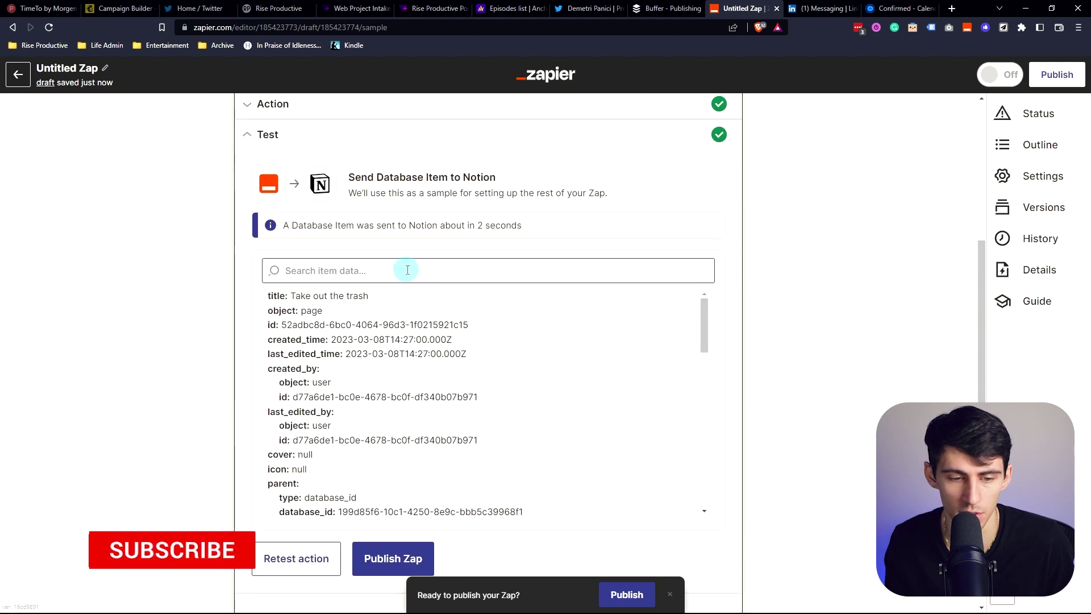
- Filter the returned item data by 'url' and select the created page's Notion URL
{"action": "left_click", "coordinate": [399, 272]}
{"action": "type", "text": "url"}
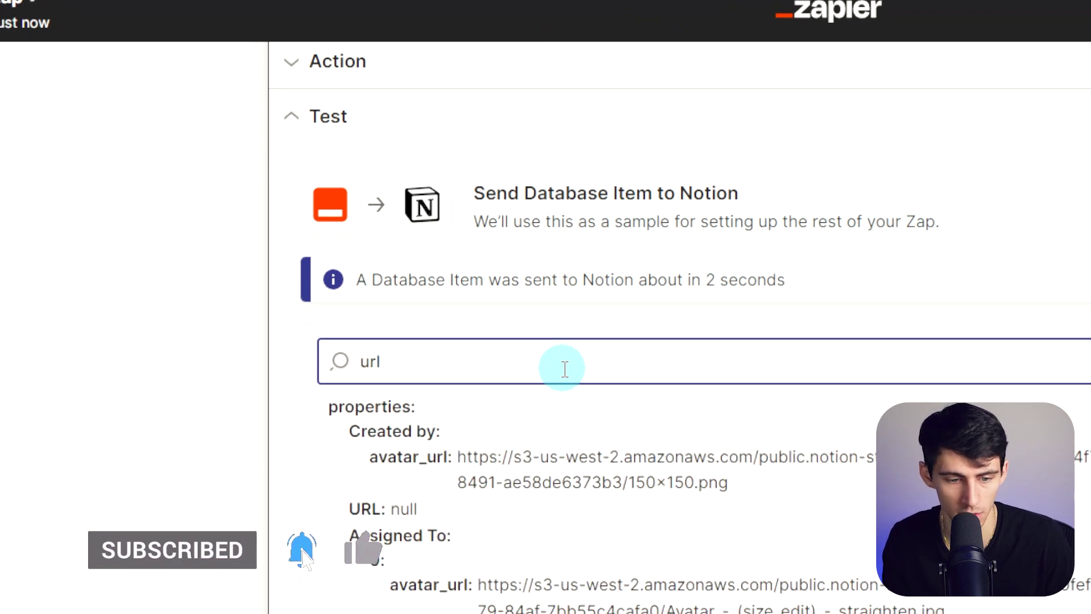
{"action": "scroll", "coordinate": [565, 369], "scroll_direction": "down", "scroll_amount": 5}
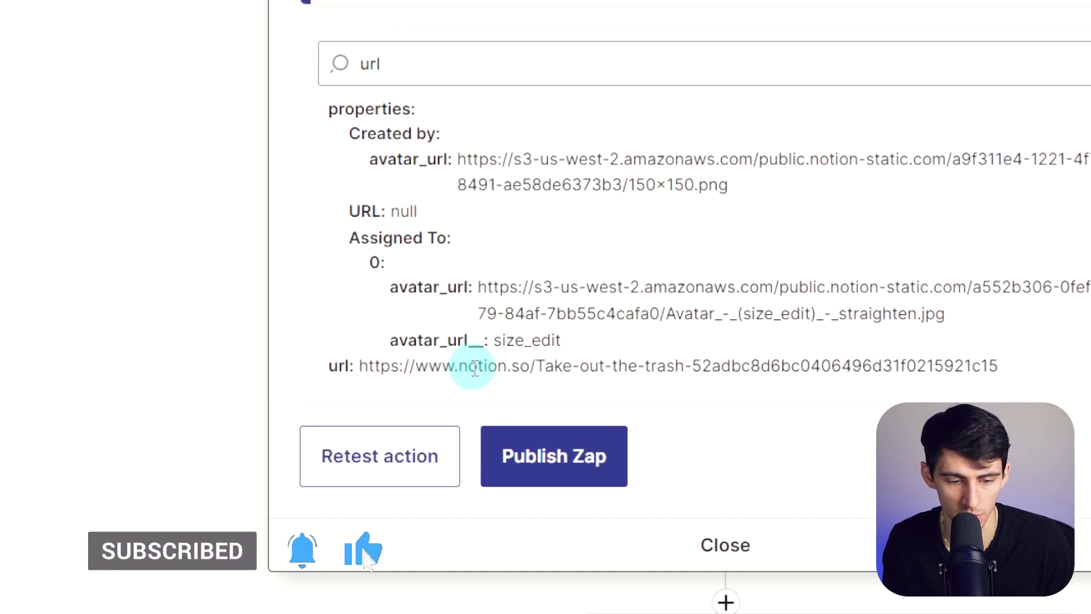
{"action": "triple_click", "coordinate": [475, 368]}
- Open the copied Notion URL of the 'Take out the trash' page in a new tab
{"action": "key", "text": "ctrl+c"}
{"action": "left_click", "coordinate": [841, 15]}
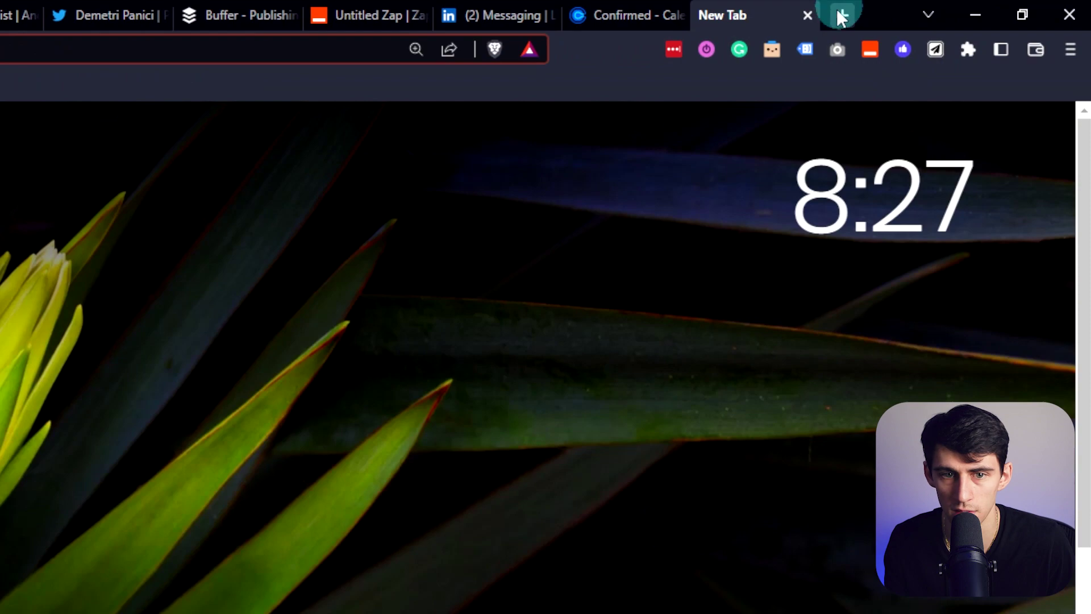
{"action": "key", "text": "ctrl+v"}
{"action": "key", "text": "Return"}
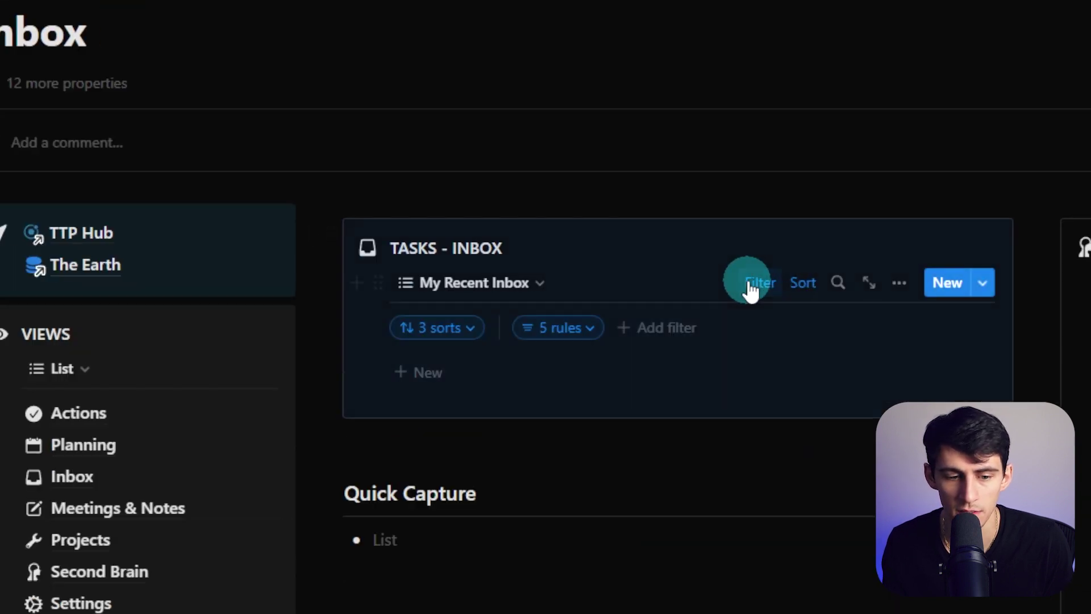
- Check the inbox's 5 filter rules and confirm 'Take out the trash' appears in TASKS - INBOX
{"action": "left_click", "coordinate": [566, 328]}
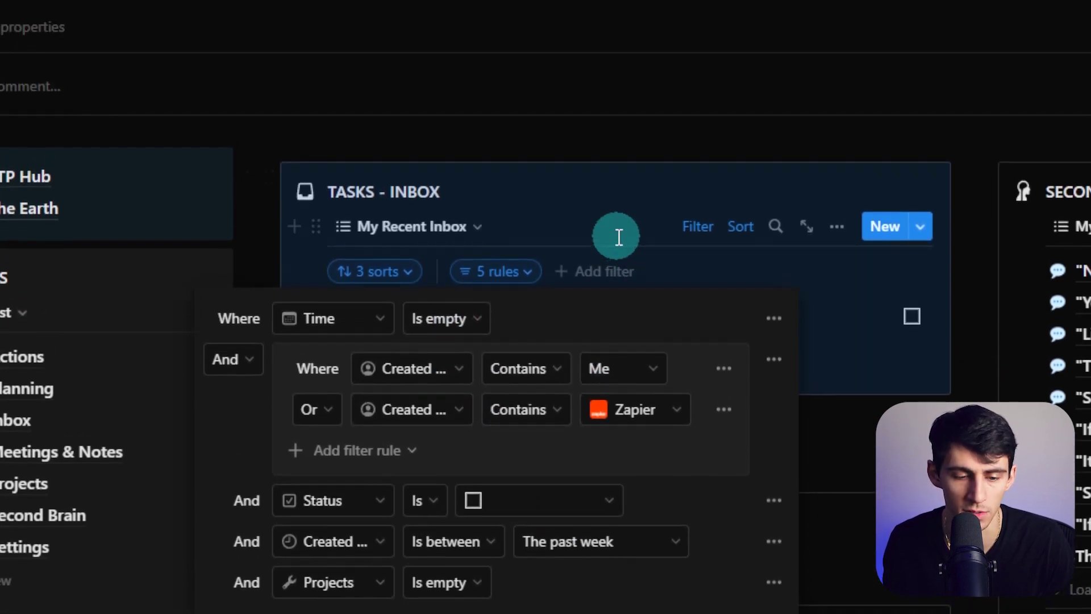
{"action": "left_click", "coordinate": [619, 237]}
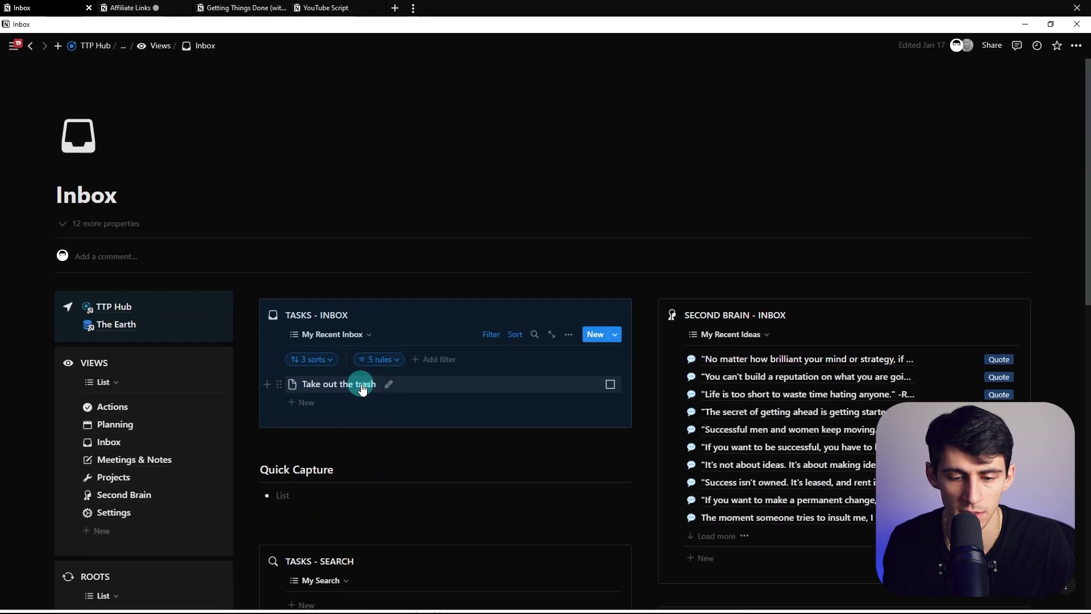
{"action": "key", "text": "alt+Tab"}
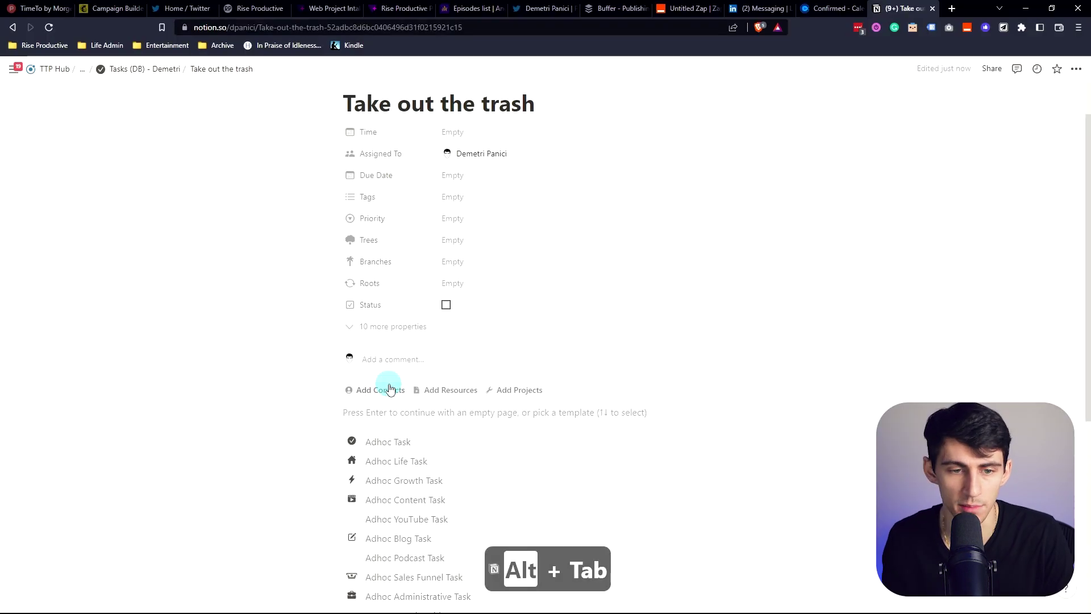
{"action": "left_click", "coordinate": [663, 6]}
{"action": "left_click", "coordinate": [67, 68]}
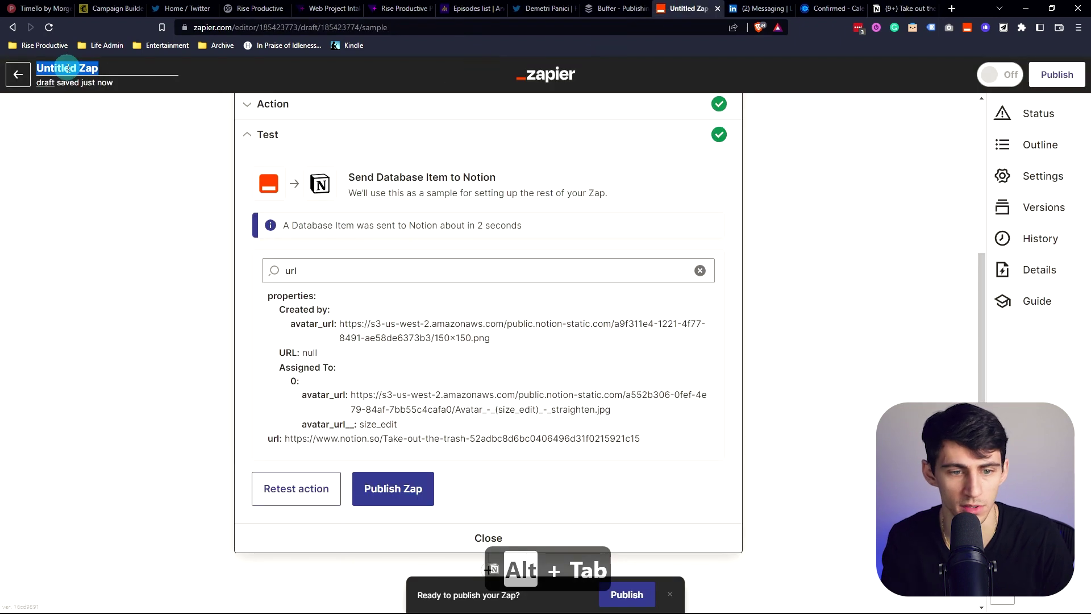
- Rename the zap 'Morgen to Notion Quick Capture', then publish it and turn it on
{"action": "type", "text": "Morgen to "}
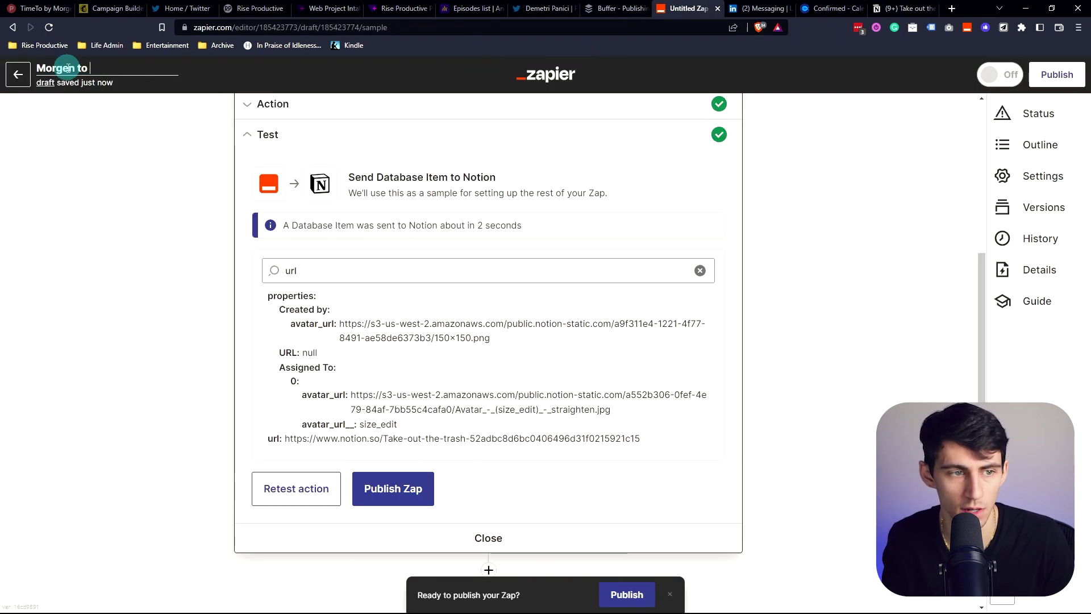
{"action": "type", "text": "Notion Quick Capture"}
{"action": "key", "text": "Return"}
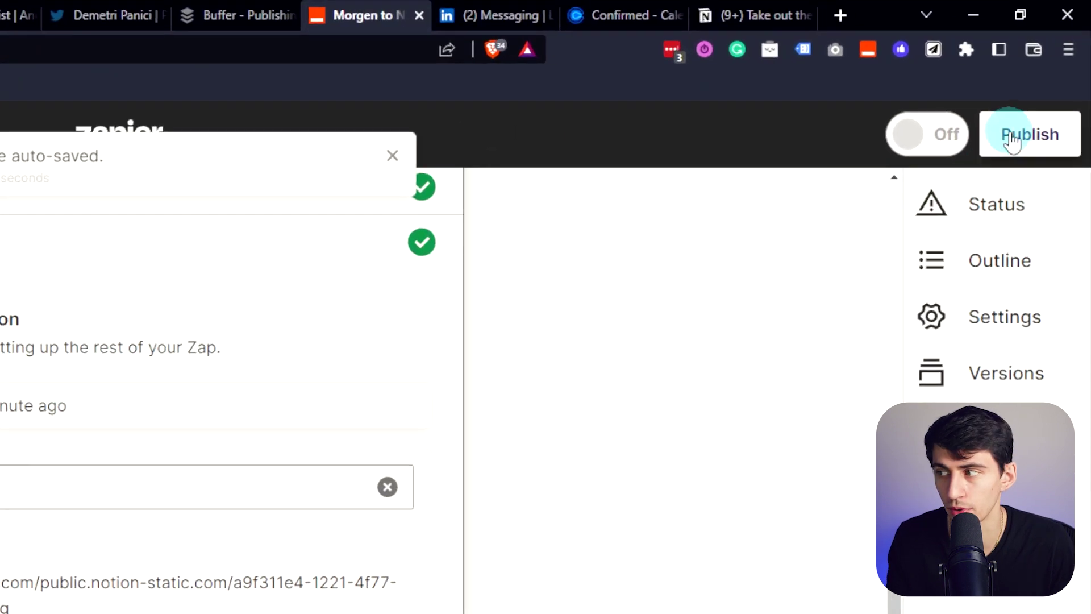
{"action": "left_click", "coordinate": [1011, 141]}
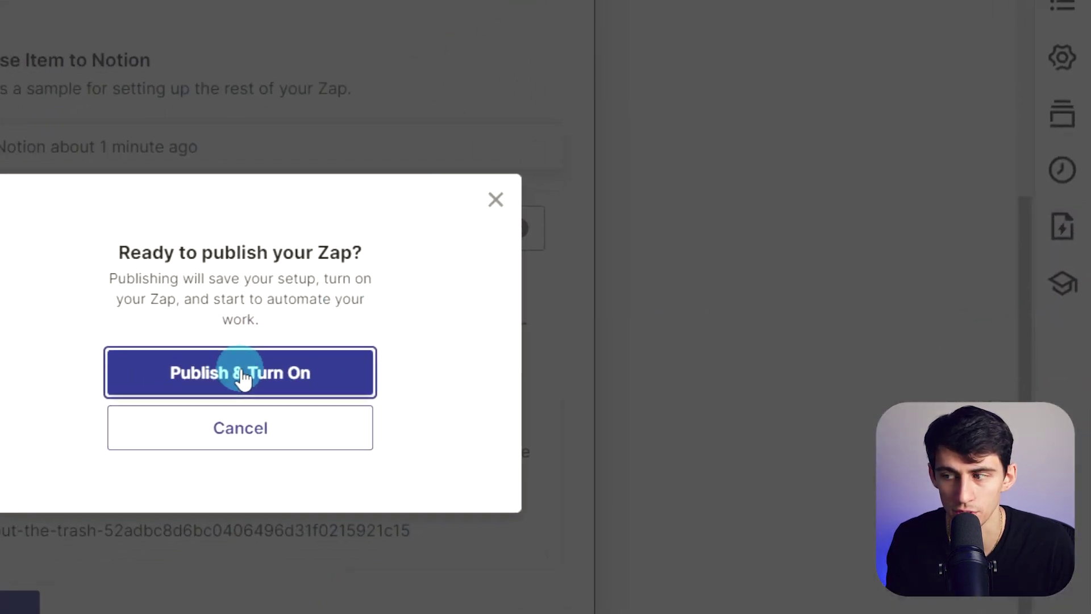
{"action": "left_click", "coordinate": [243, 375]}
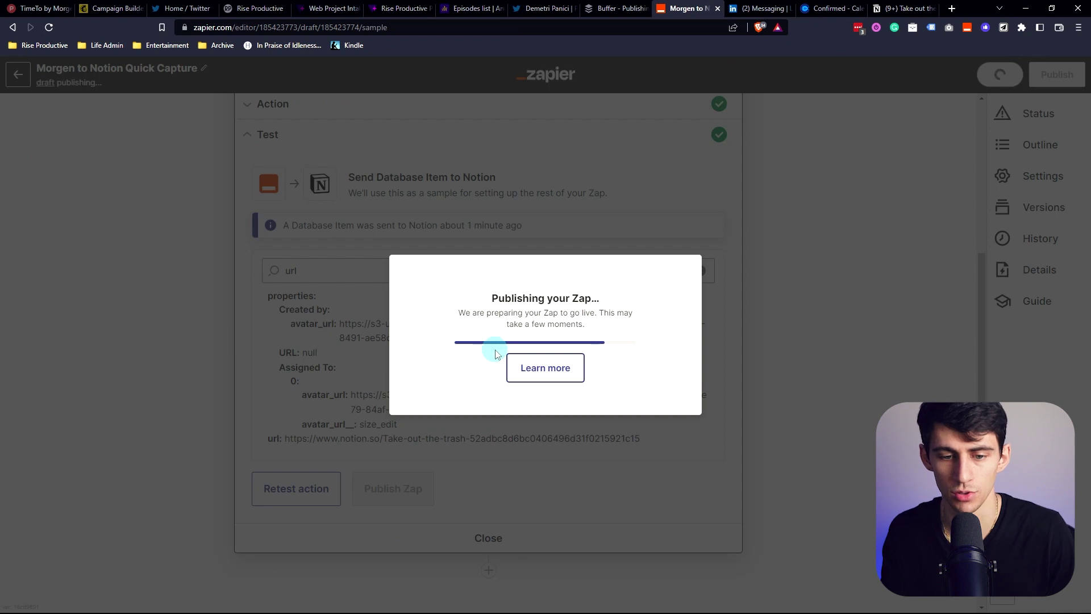
{"action": "left_click", "coordinate": [641, 255]}
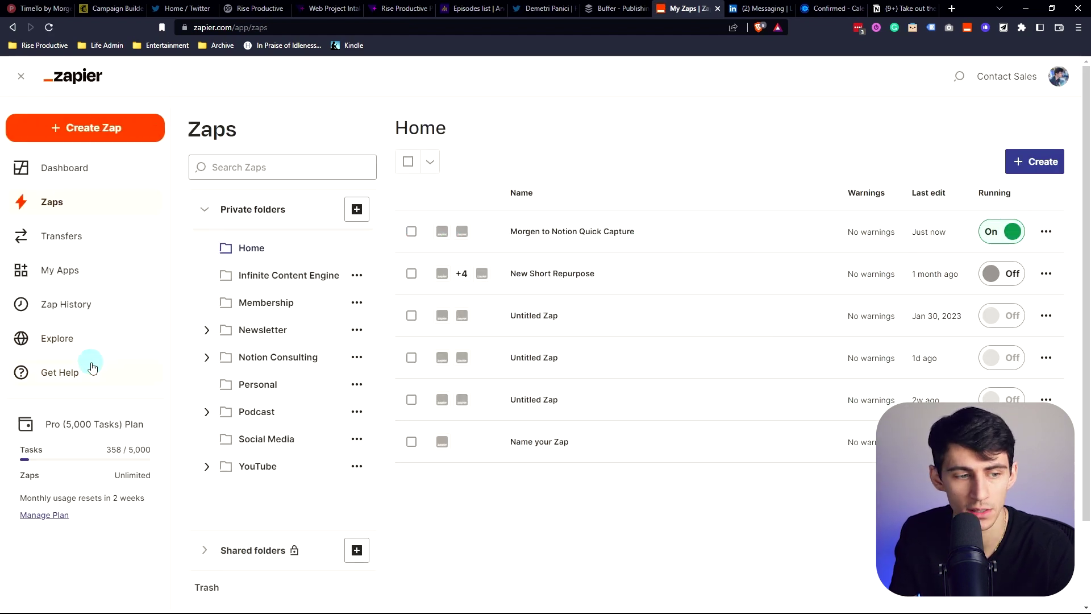
{"action": "left_click", "coordinate": [53, 517]}
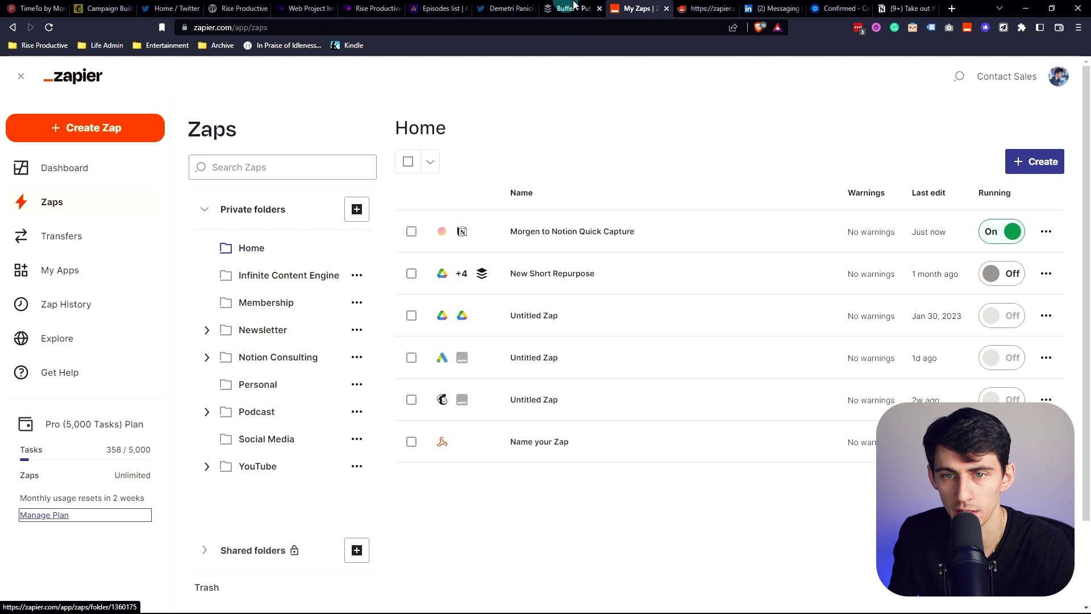
{"action": "scroll", "coordinate": [671, 371], "scroll_direction": "down", "scroll_amount": 10}
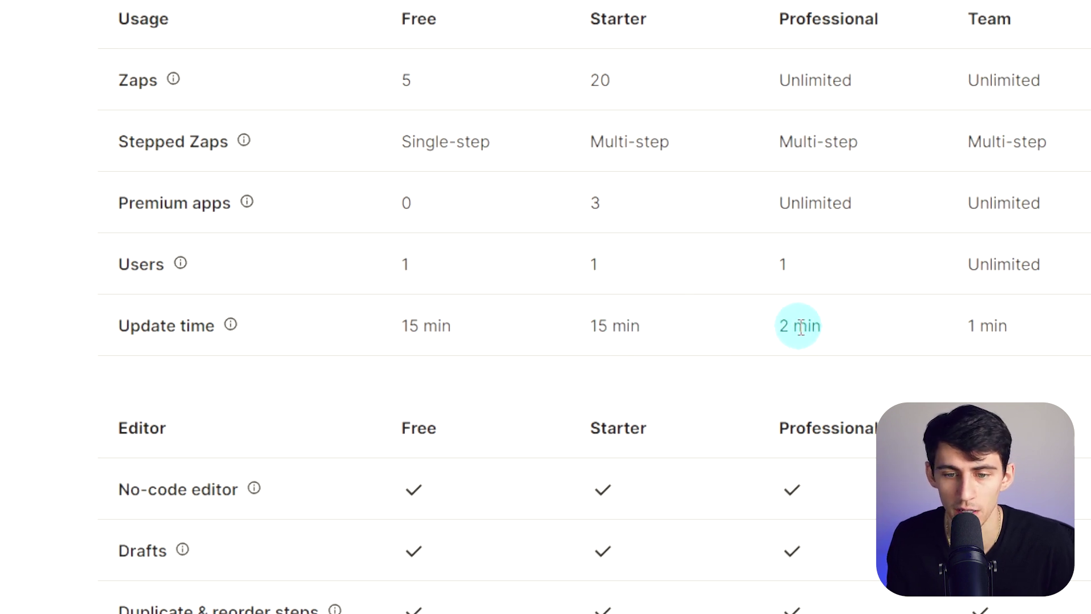
{"action": "scroll", "coordinate": [800, 326], "scroll_direction": "up", "scroll_amount": 7}
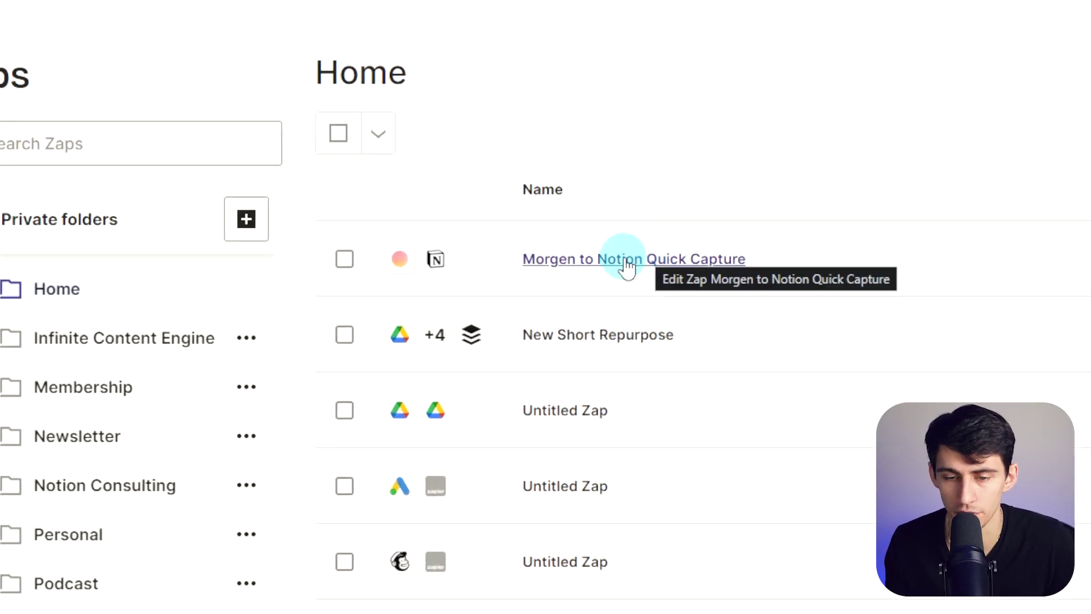
- Switch to Notion to see 'Record this video' listed beneath 'Take out the trash' in TASKS - INBOX
{"action": "key", "text": "alt+Tab"}
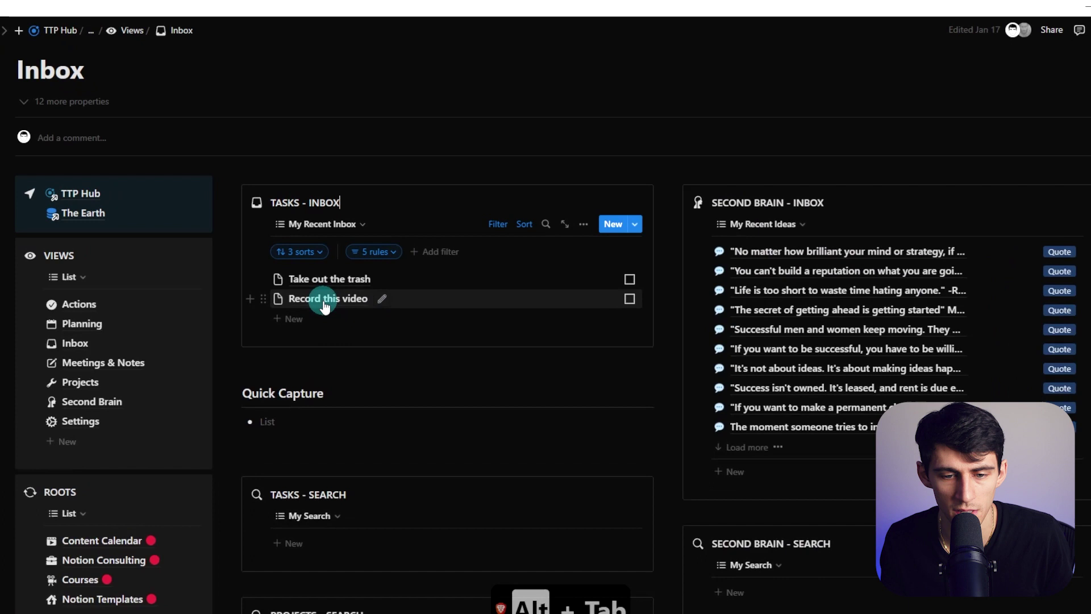